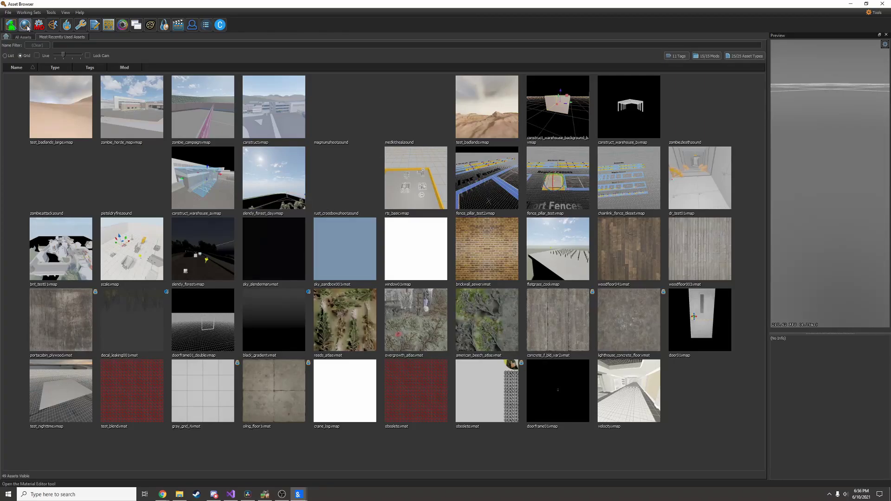
- Create a new material in the Material Editor and set its save location to the sbox/addons/tutorials folder
{"action": "left_click", "coordinate": [25, 25]}
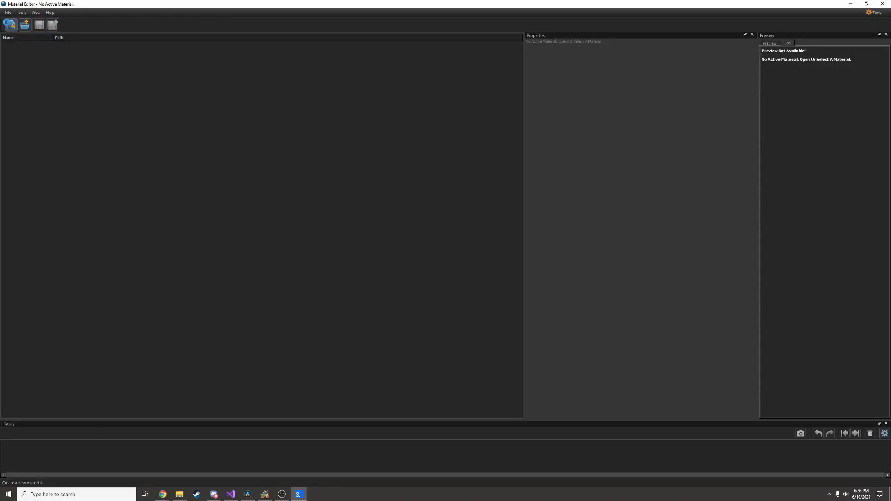
{"action": "left_click", "coordinate": [11, 24]}
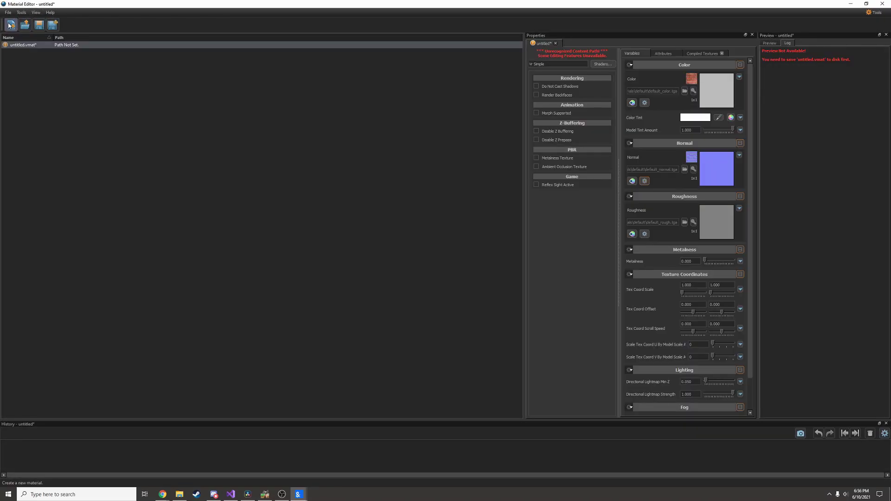
{"action": "right_click", "coordinate": [411, 109]}
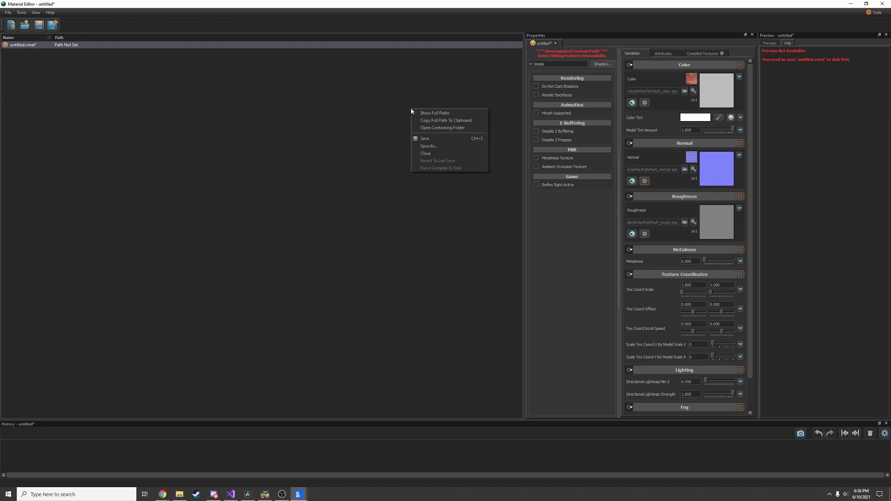
{"action": "left_click", "coordinate": [448, 145]}
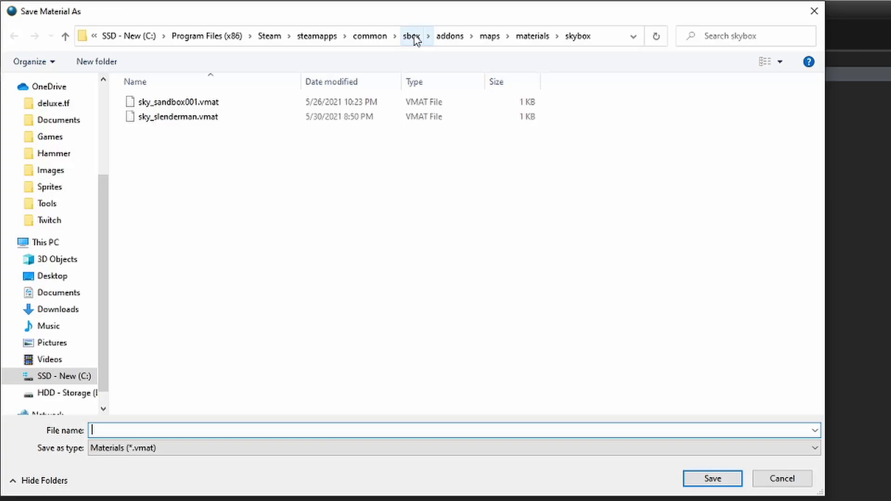
{"action": "left_click", "coordinate": [209, 27]}
{"action": "double_click", "coordinate": [265, 131]}
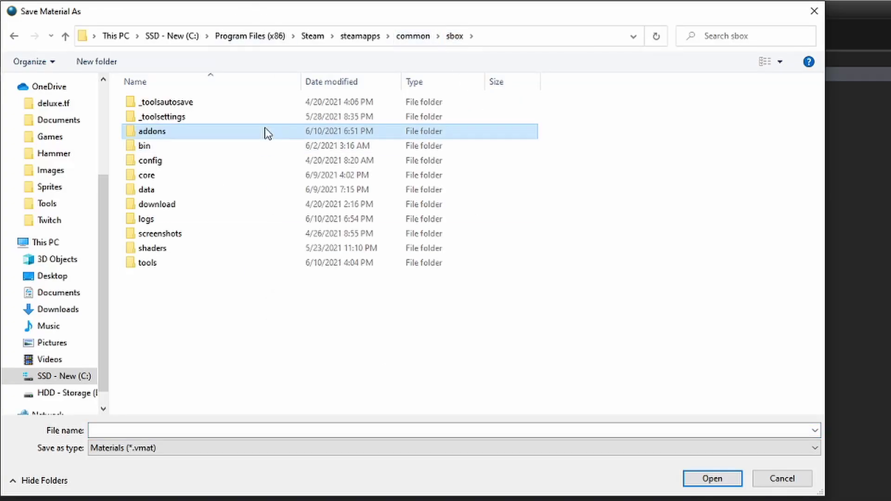
{"action": "double_click", "coordinate": [254, 279]}
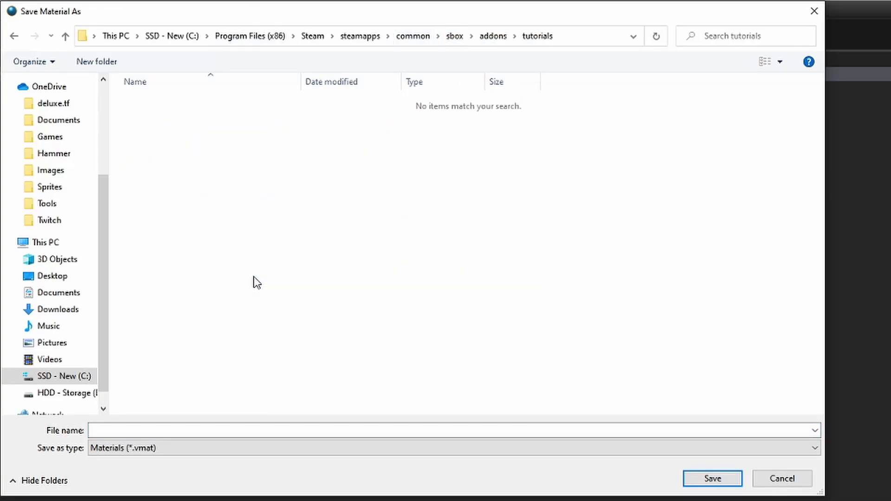
- Create a folder named materials inside the tutorials addon folder
{"action": "right_click", "coordinate": [264, 204]}
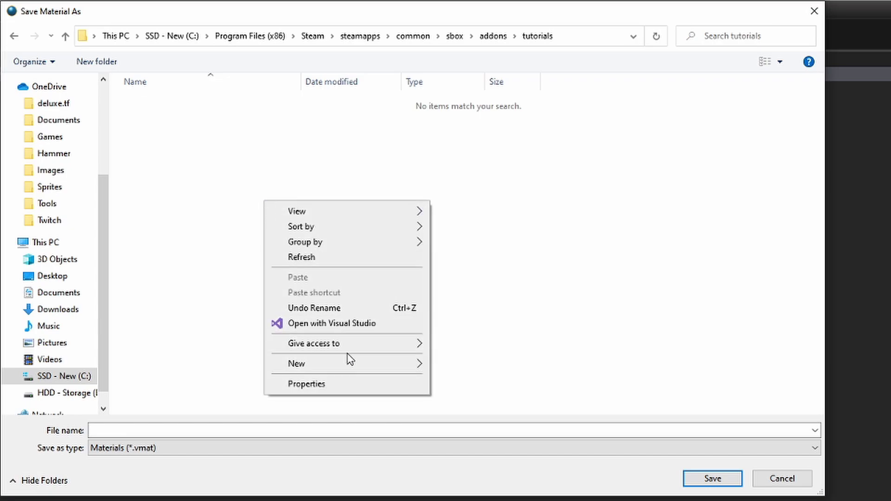
{"action": "mouse_move", "coordinate": [353, 362]}
{"action": "left_click", "coordinate": [441, 365]}
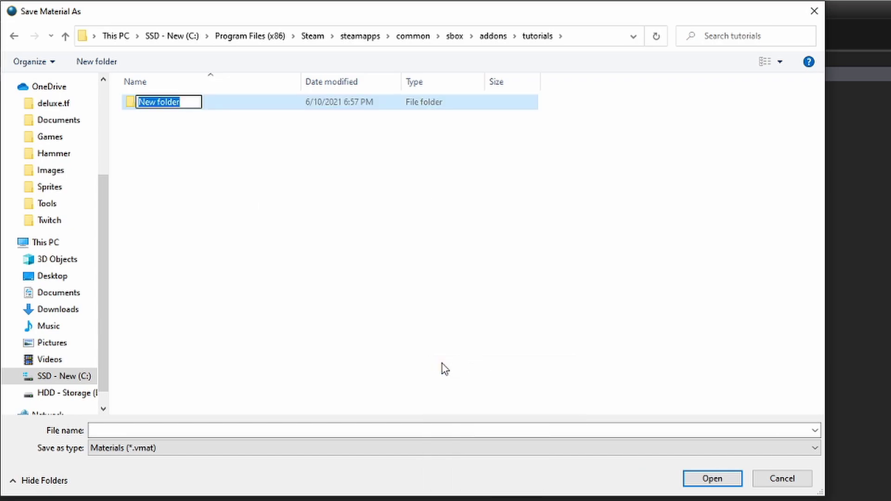
{"action": "type", "text": "materials"}
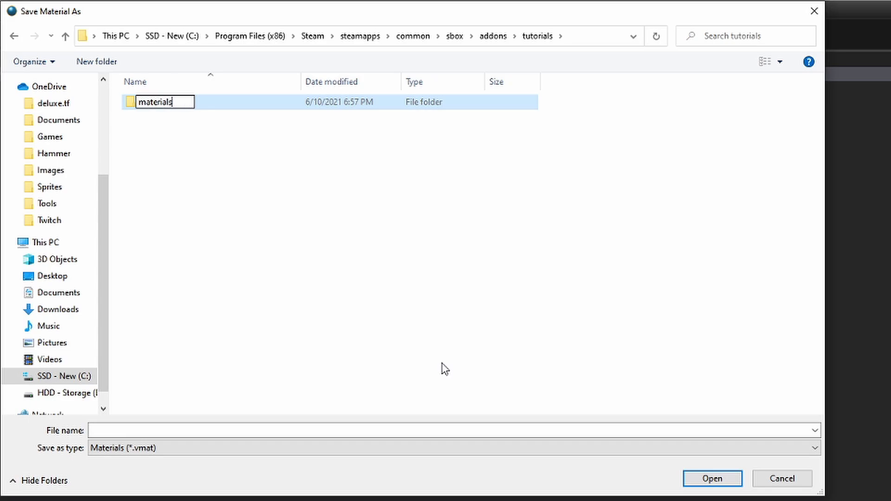
{"action": "key", "text": "Return"}
{"action": "left_click", "coordinate": [327, 273]}
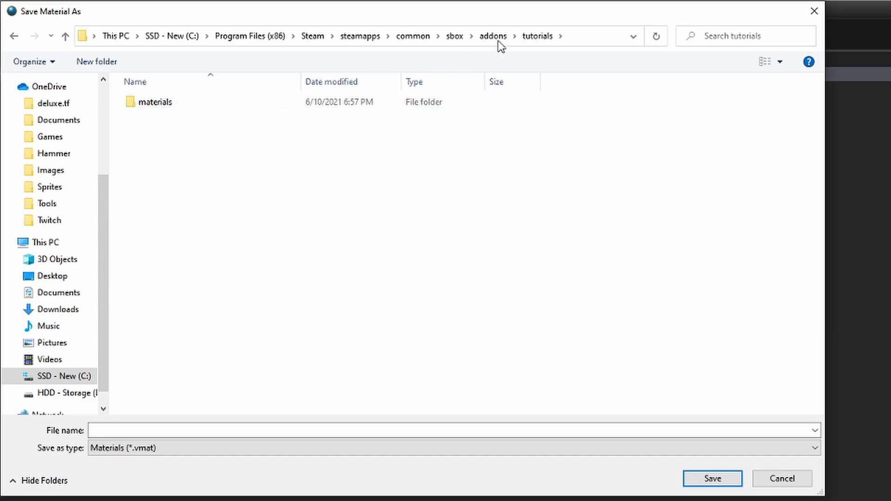
- Save the material as my_cool_material in the tutorials addon's materials folder
{"action": "double_click", "coordinate": [249, 102]}
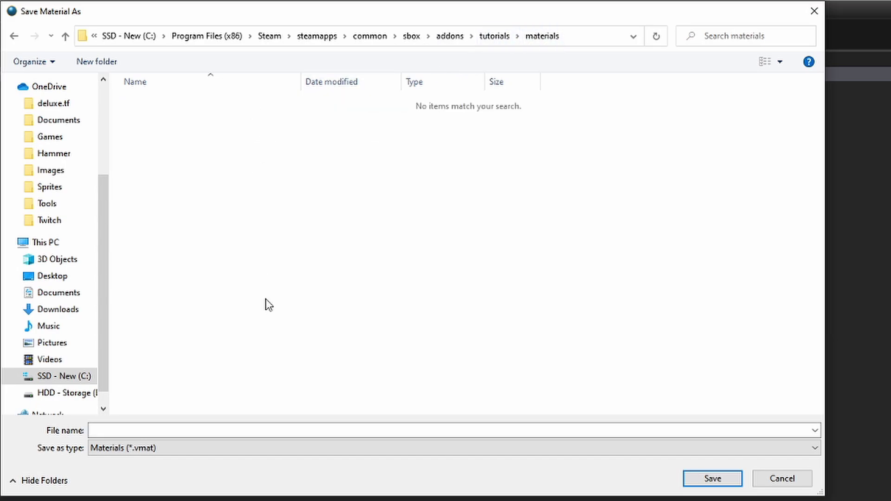
{"action": "left_click", "coordinate": [273, 430]}
{"action": "type", "text": "my_cool"}
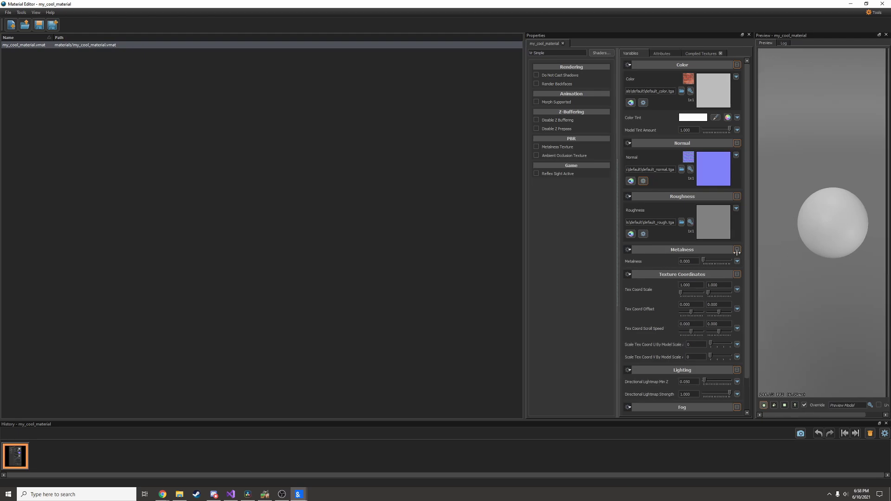
- Enlarge the Preview and Properties areas by narrowing the material list
{"action": "left_click_drag", "start_coordinate": [760, 256], "coordinate": [681, 247]}
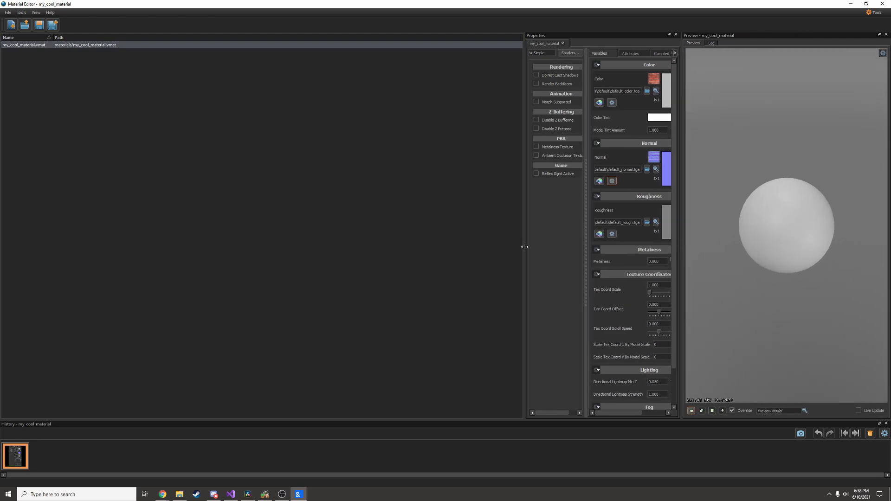
{"action": "left_click_drag", "start_coordinate": [525, 247], "coordinate": [434, 246]}
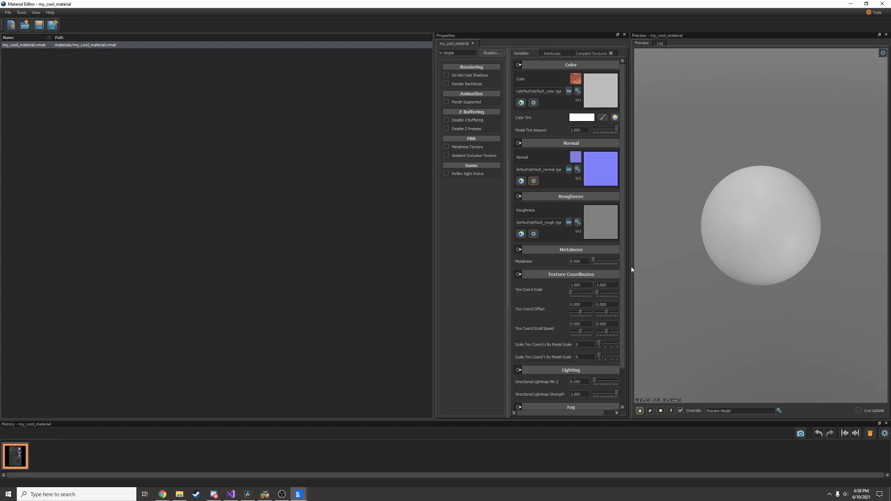
{"action": "left_click_drag", "start_coordinate": [631, 269], "coordinate": [671, 260]}
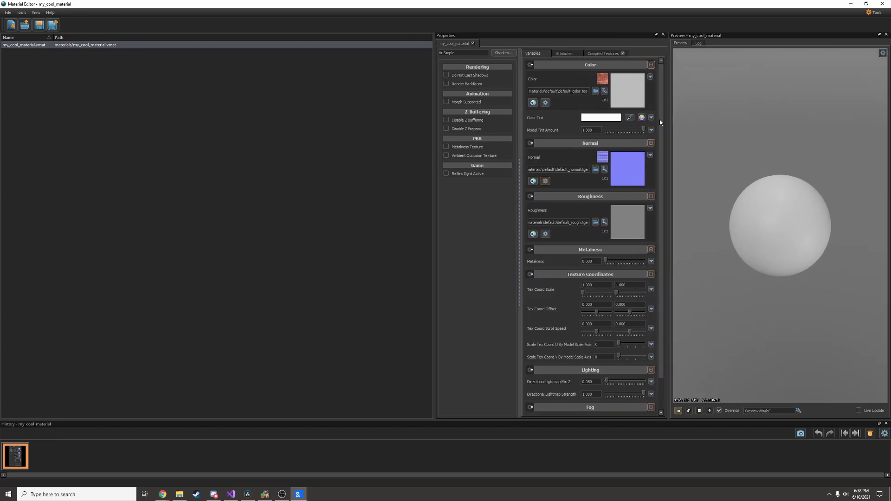
- Switch to Chrome and open the Tutorials page of gvar.net in a maximized window
{"action": "left_click", "coordinate": [596, 92]}
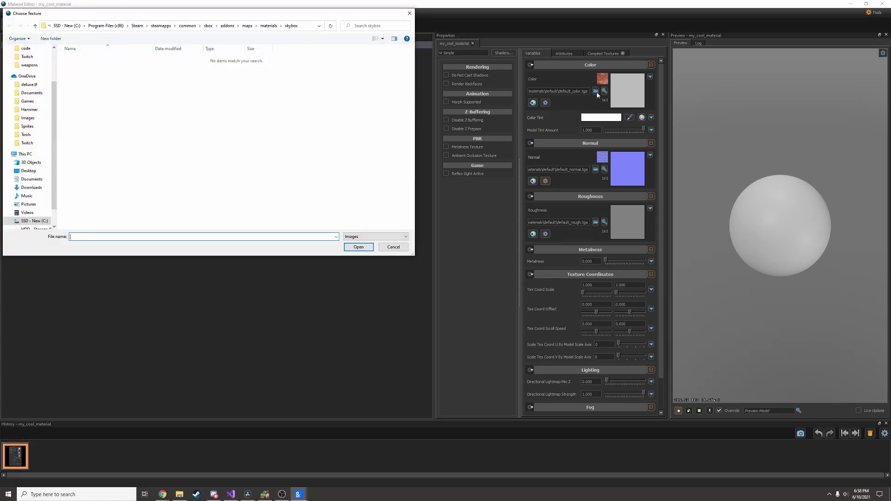
{"action": "left_click", "coordinate": [192, 105]}
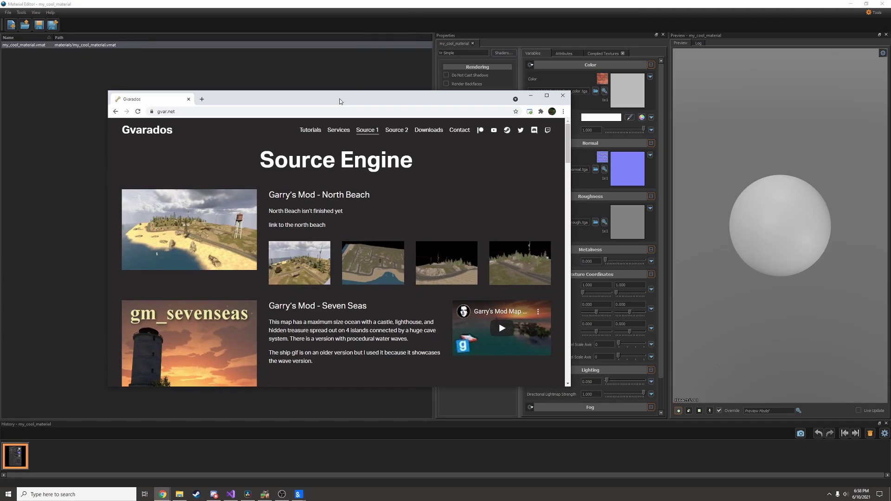
{"action": "left_click_drag", "start_coordinate": [339, 102], "coordinate": [339, 10]}
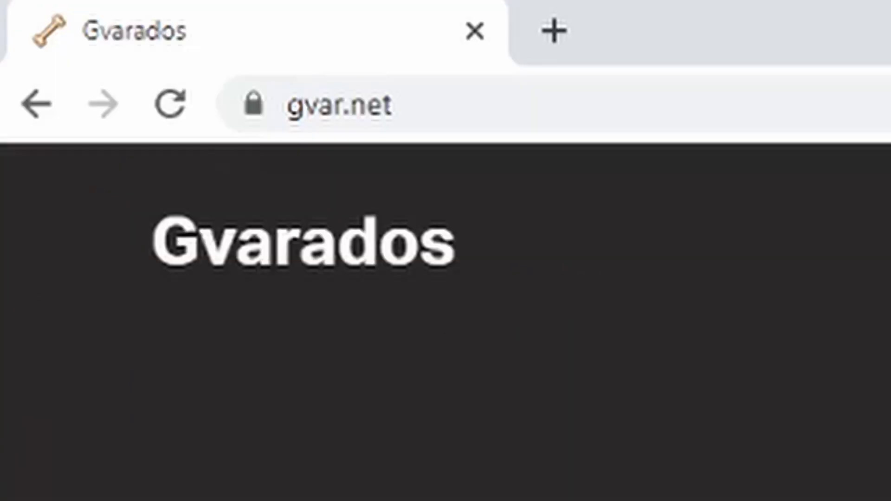
{"action": "left_click", "coordinate": [636, 99]}
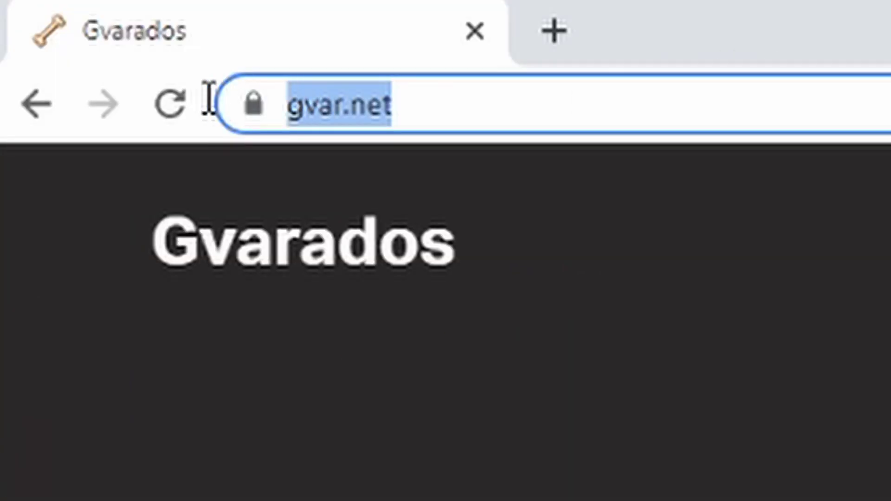
{"action": "left_click", "coordinate": [452, 103]}
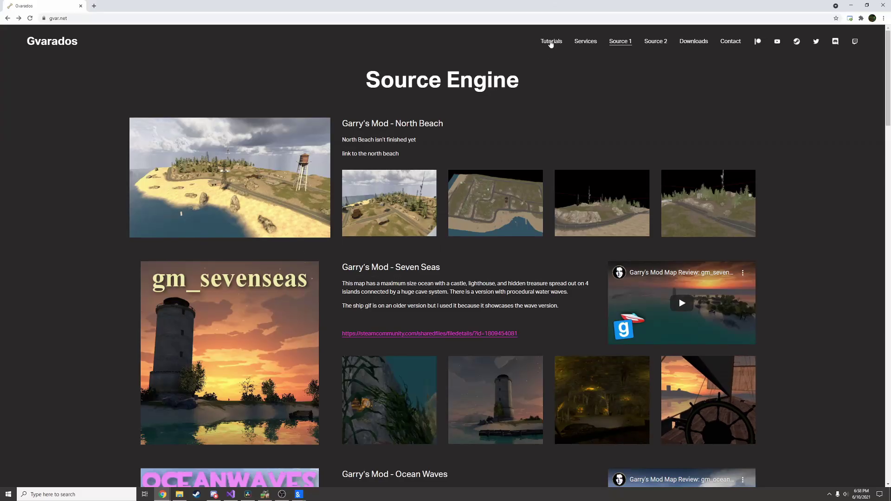
{"action": "left_click", "coordinate": [551, 42]}
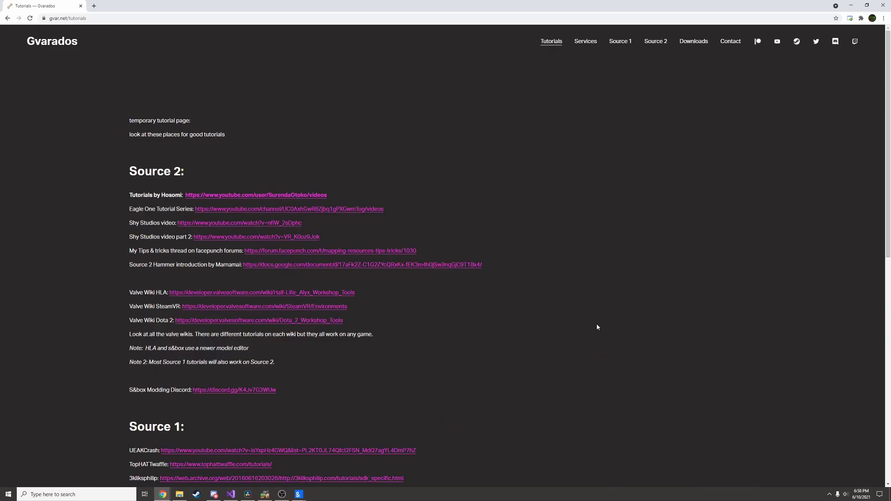
- Open the free cc0textures.com link from the Textures section of the tutorials page
{"action": "scroll", "coordinate": [616, 363], "scroll_direction": "down", "scroll_amount": 6}
{"action": "scroll", "coordinate": [288, 378], "scroll_direction": "down", "scroll_amount": 3}
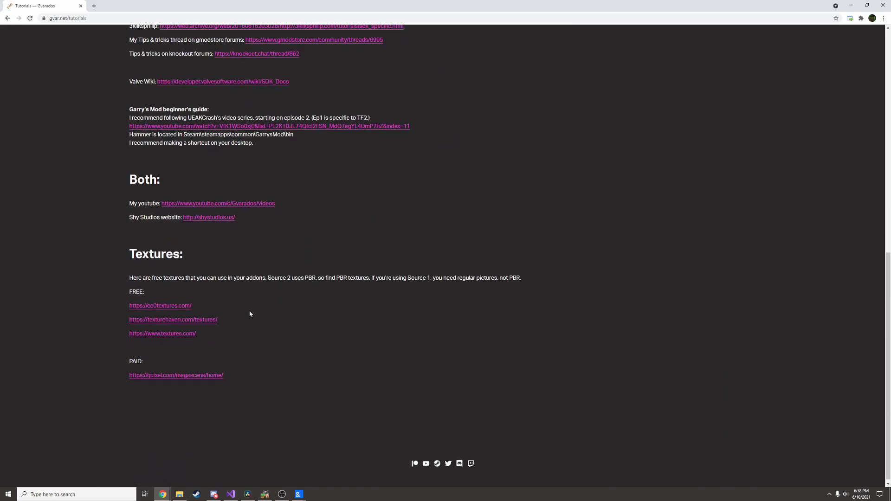
{"action": "left_click", "coordinate": [181, 308]}
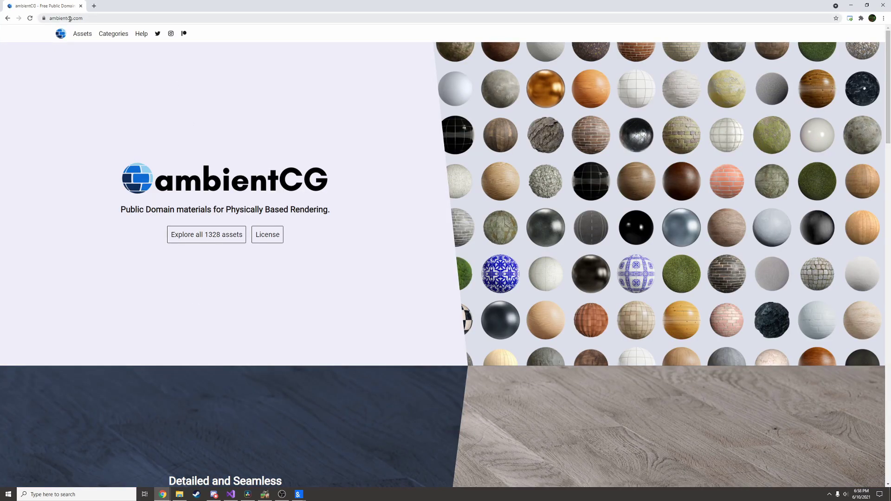
- Open the full asset listing on ambientCG from its home page
{"action": "left_click", "coordinate": [70, 19]}
{"action": "left_click", "coordinate": [132, 21]}
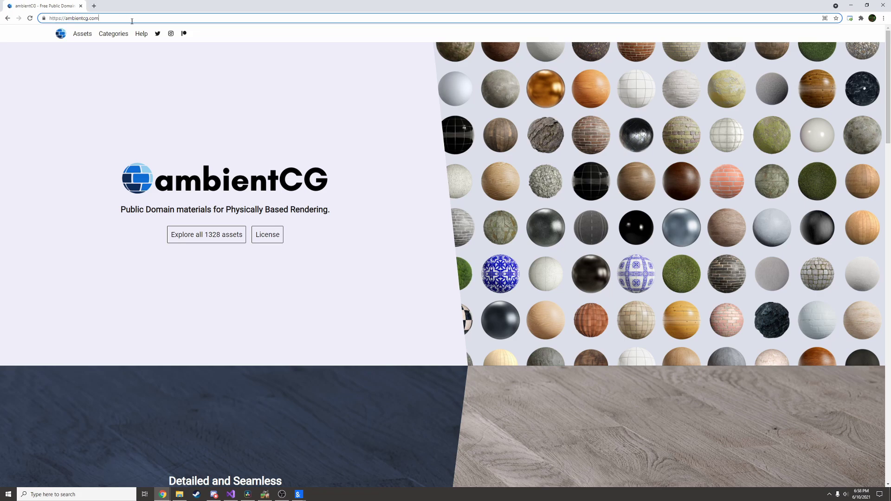
{"action": "left_click", "coordinate": [343, 172]}
{"action": "scroll", "coordinate": [343, 172], "scroll_direction": "down", "scroll_amount": 3}
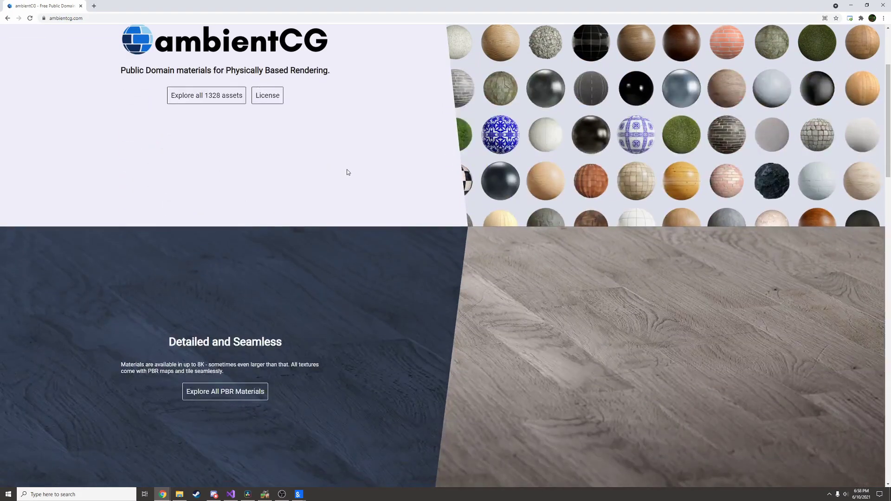
{"action": "left_click", "coordinate": [217, 97]}
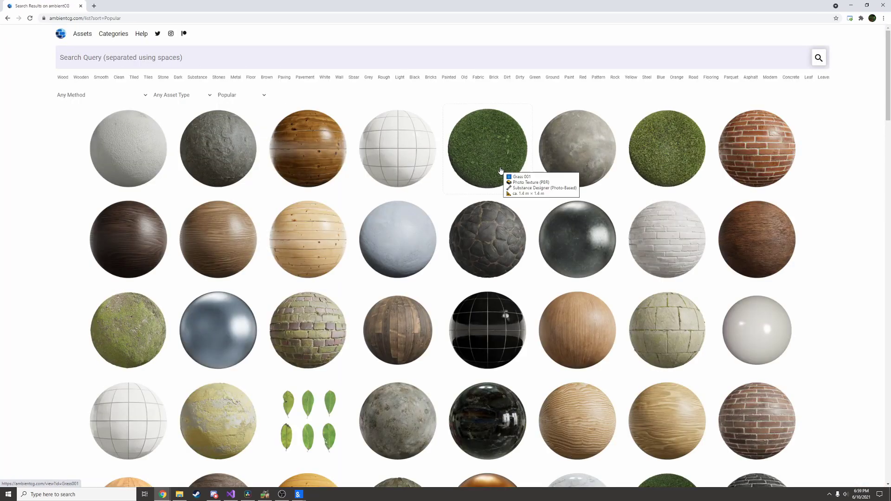
- Browse the popular materials, open the mossy brick material Bricks 062 and download its 1K-JPG version
{"action": "scroll", "coordinate": [768, 278], "scroll_direction": "down", "scroll_amount": 7}
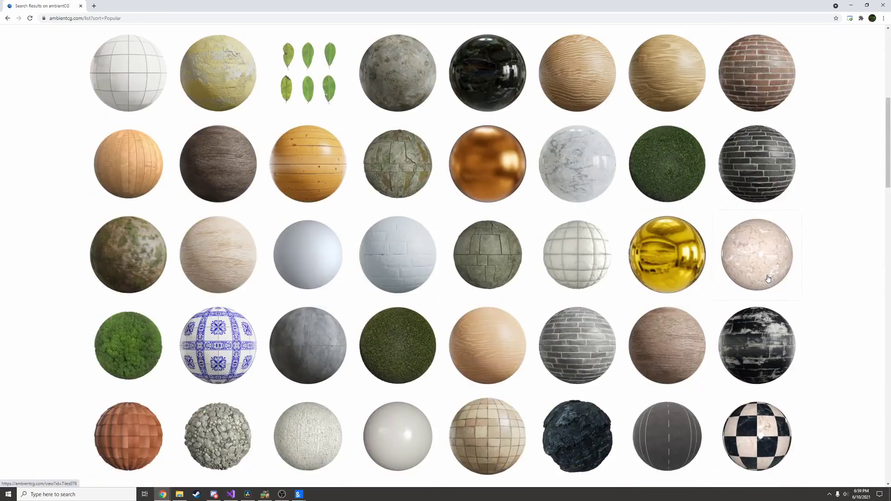
{"action": "scroll", "coordinate": [767, 278], "scroll_direction": "down", "scroll_amount": 5}
{"action": "scroll", "coordinate": [310, 203], "scroll_direction": "down", "scroll_amount": 6}
{"action": "scroll", "coordinate": [302, 241], "scroll_direction": "up", "scroll_amount": 18}
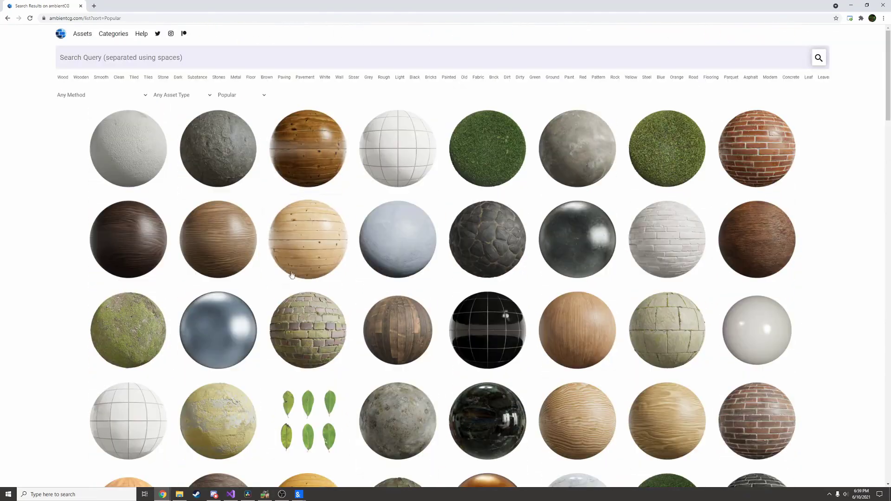
{"action": "left_click", "coordinate": [310, 316]}
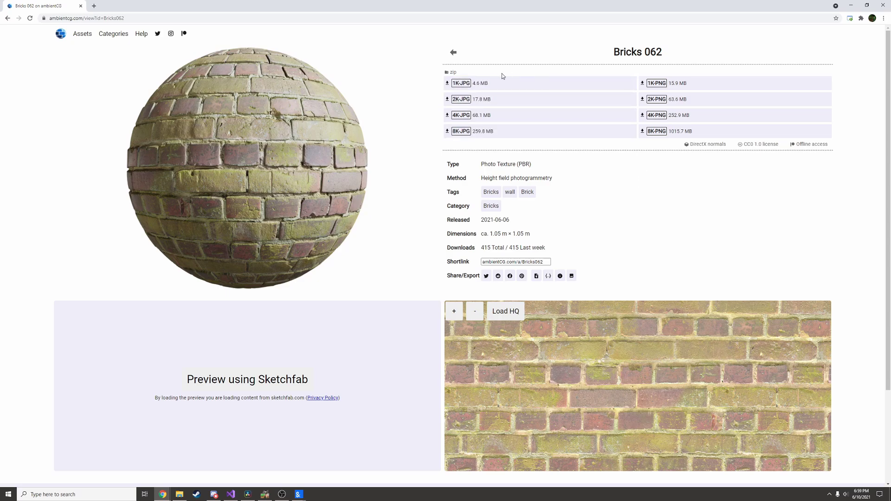
{"action": "mouse_move", "coordinate": [460, 85]}
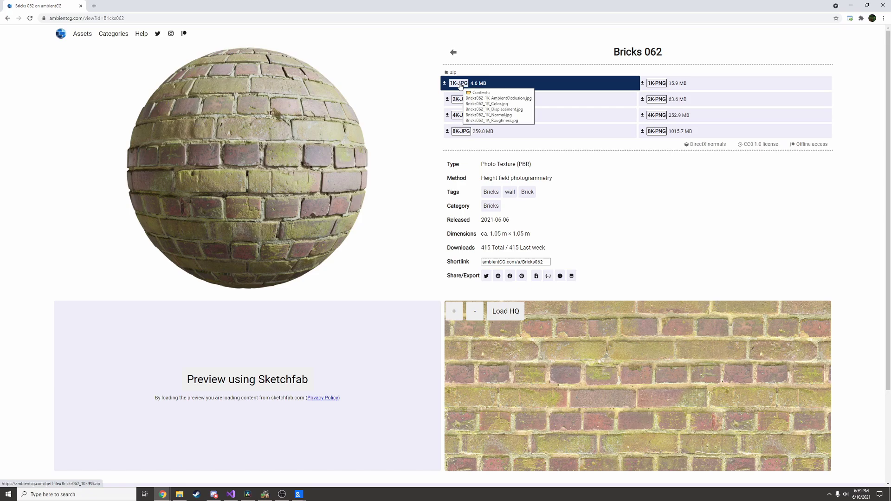
{"action": "left_click", "coordinate": [455, 89]}
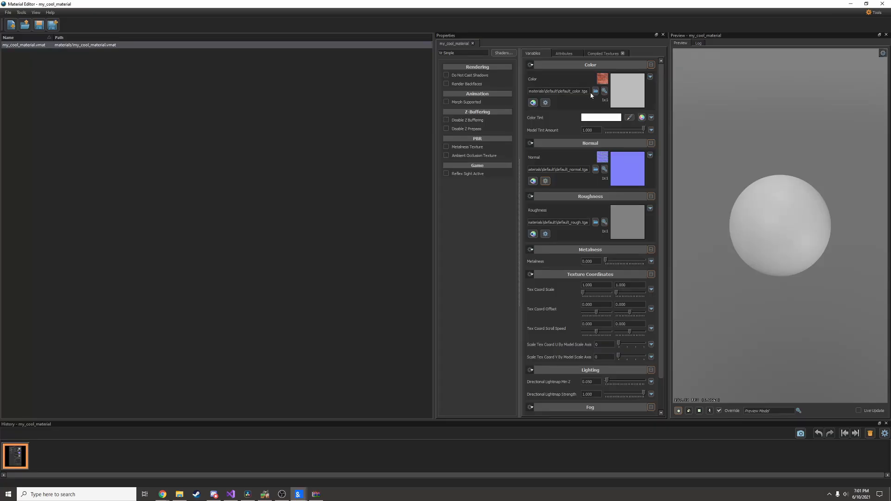
- Open the color texture chooser and browse to the addons/tutorials/materials folder
{"action": "left_click", "coordinate": [595, 91]}
{"action": "left_click_drag", "start_coordinate": [256, 20], "coordinate": [263, 40]}
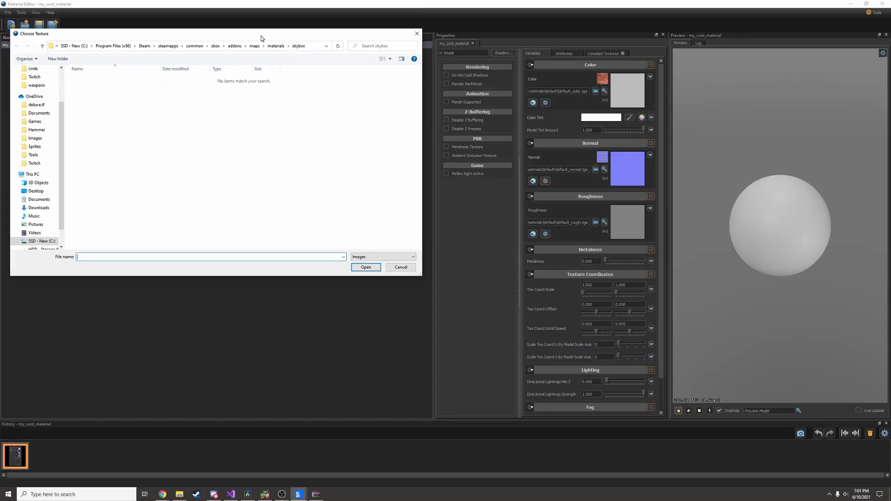
{"action": "left_click", "coordinate": [232, 46]}
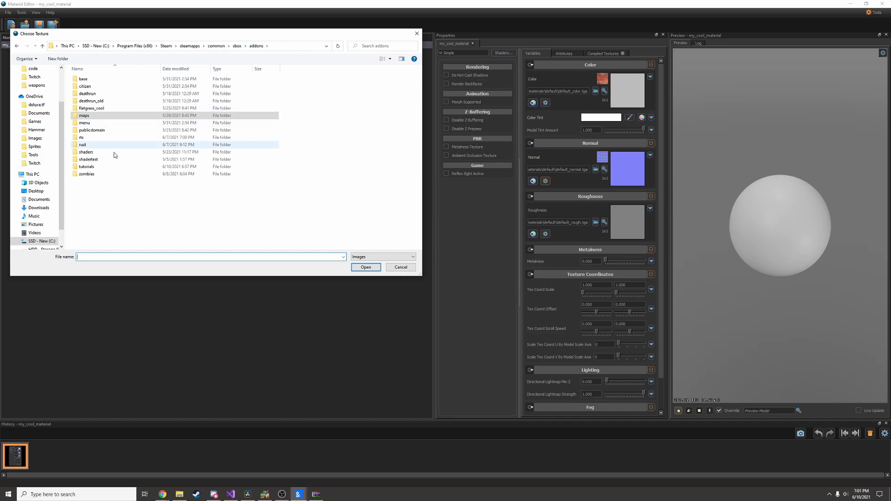
{"action": "double_click", "coordinate": [118, 170]}
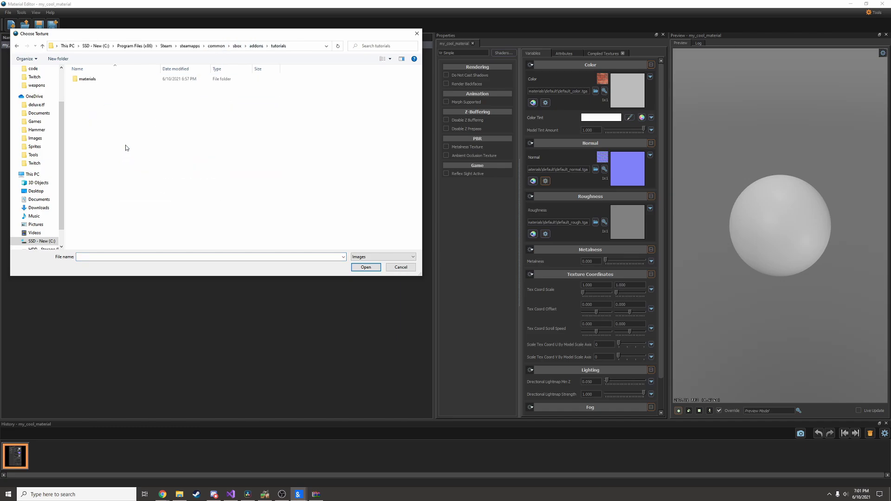
{"action": "left_click", "coordinate": [129, 83]}
{"action": "double_click", "coordinate": [129, 84]}
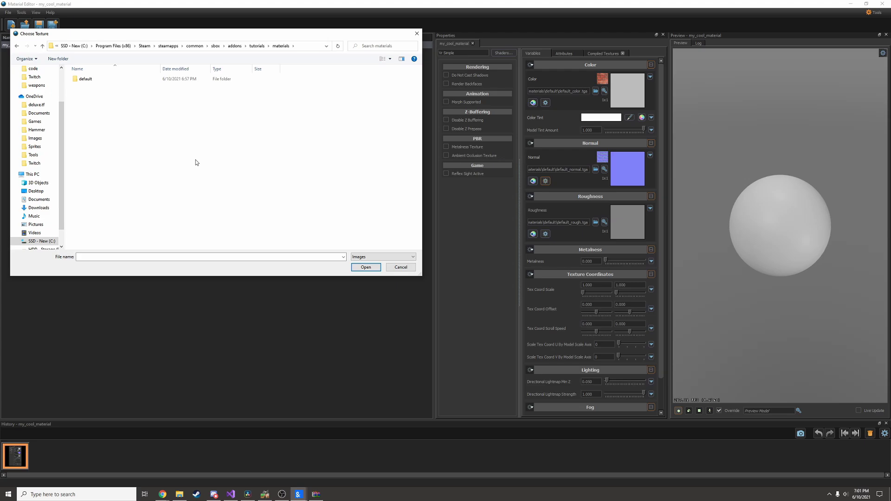
- Copy Bricks062_1K_Color from the downloaded textures into the materials folder and assign it as the color texture
{"action": "key", "text": "alt+Tab"}
{"action": "left_click_drag", "start_coordinate": [562, 303], "coordinate": [161, 144]}
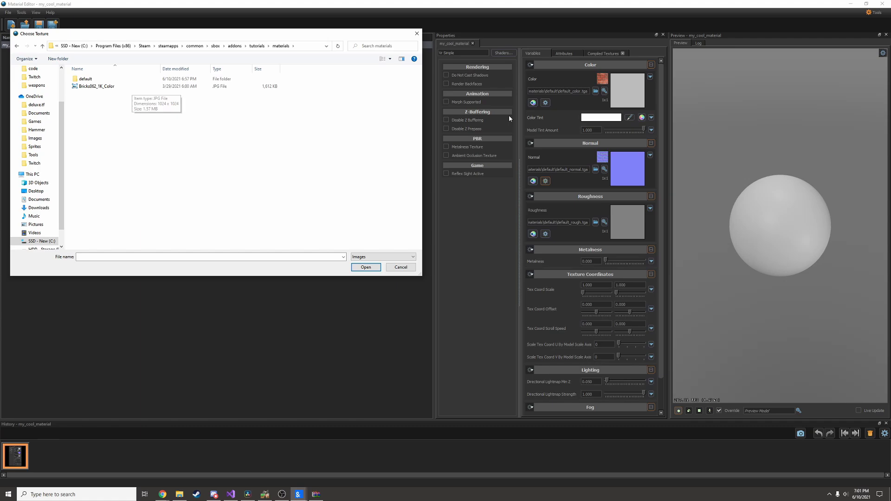
{"action": "double_click", "coordinate": [137, 87]}
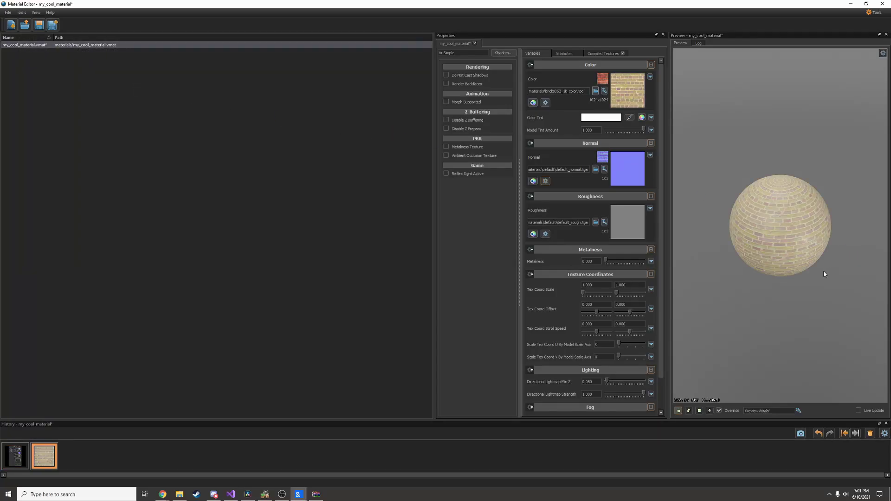
{"action": "left_click_drag", "start_coordinate": [824, 274], "coordinate": [788, 249]}
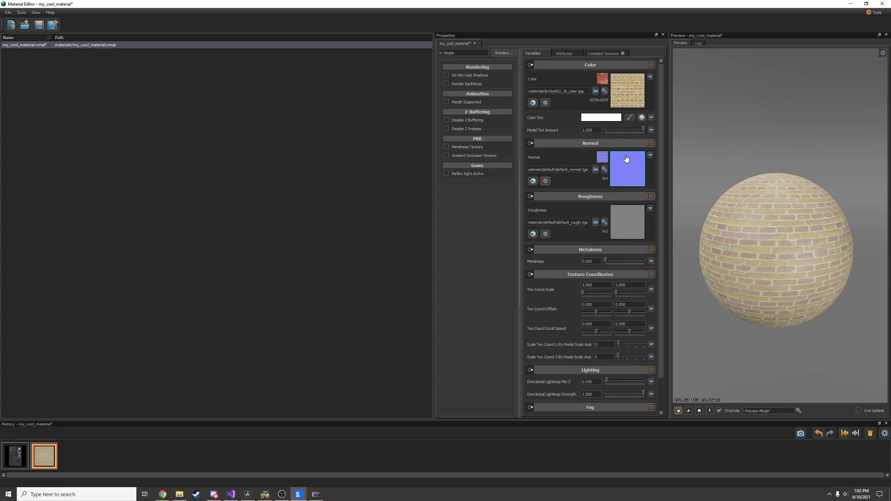
- Assign Bricks062_1K_Normal as the material's normal texture
{"action": "scroll", "coordinate": [661, 139], "scroll_direction": "down", "scroll_amount": 2}
{"action": "scroll", "coordinate": [661, 153], "scroll_direction": "up", "scroll_amount": 2}
{"action": "left_click", "coordinate": [595, 170]}
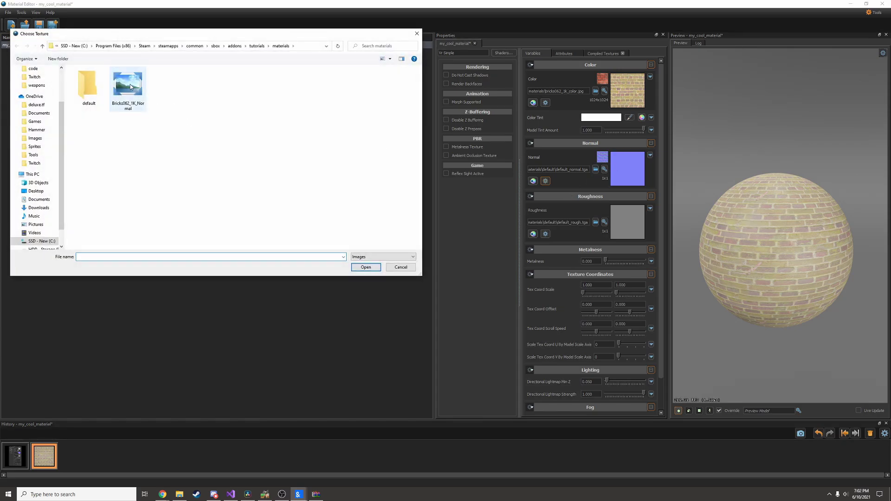
{"action": "double_click", "coordinate": [130, 86]}
- Set the texture chooser's file filter to All Images and assign Bricks062_1K_Roughness as the roughness texture
{"action": "left_click", "coordinate": [595, 222]}
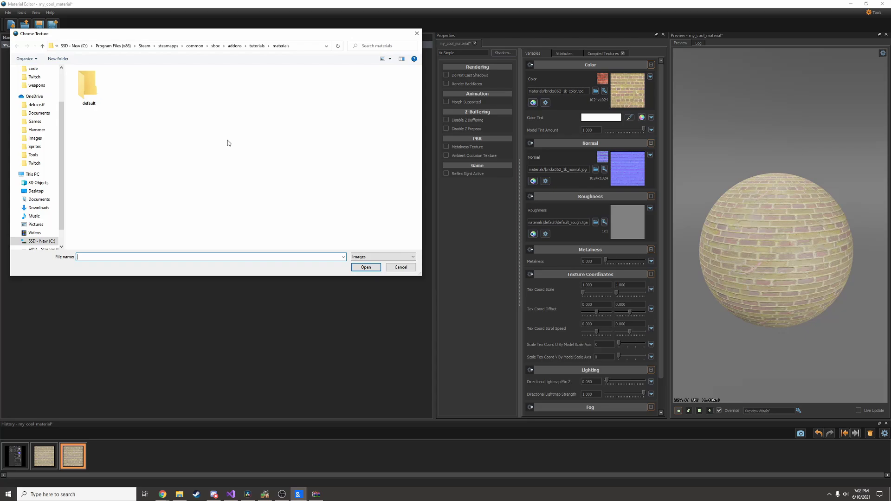
{"action": "type", "text": "Bricks062_1K_Roughness"}
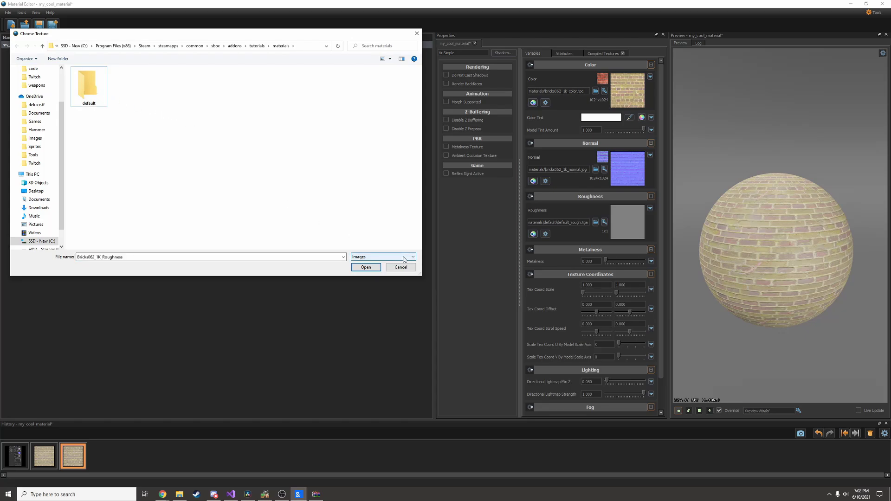
{"action": "left_click", "coordinate": [404, 259]}
{"action": "left_click", "coordinate": [395, 231]}
{"action": "left_click", "coordinate": [394, 258]}
{"action": "left_click", "coordinate": [393, 270]}
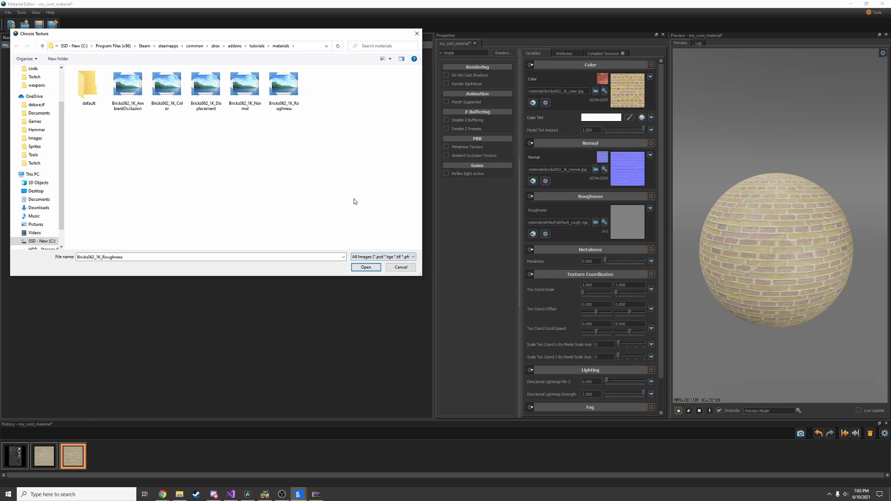
{"action": "left_click", "coordinate": [288, 110]}
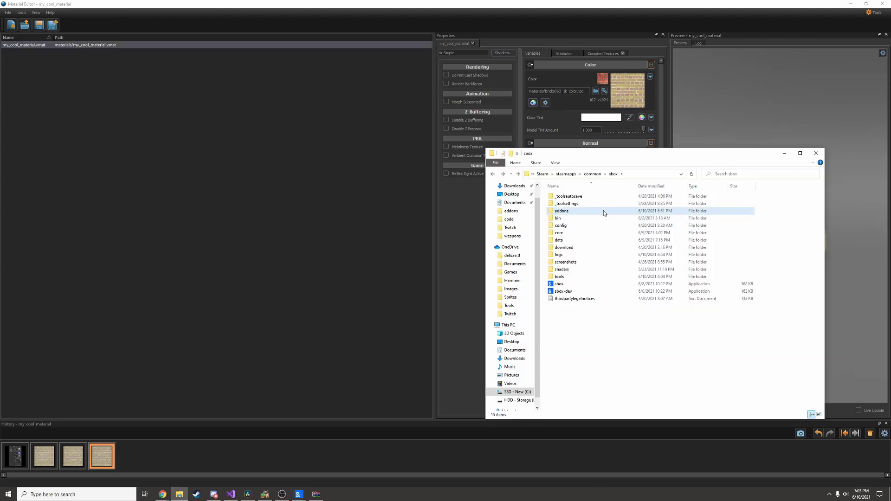
- Open the addons/tutorials/materials folder in File Explorer and select the Bricks062_1K_AmbientOcclusion image
{"action": "double_click", "coordinate": [603, 210]}
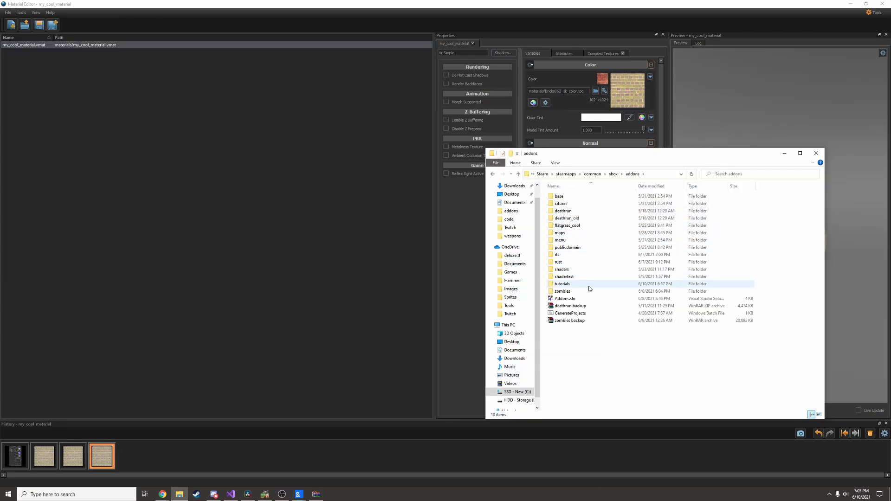
{"action": "double_click", "coordinate": [590, 288]}
{"action": "double_click", "coordinate": [586, 196]}
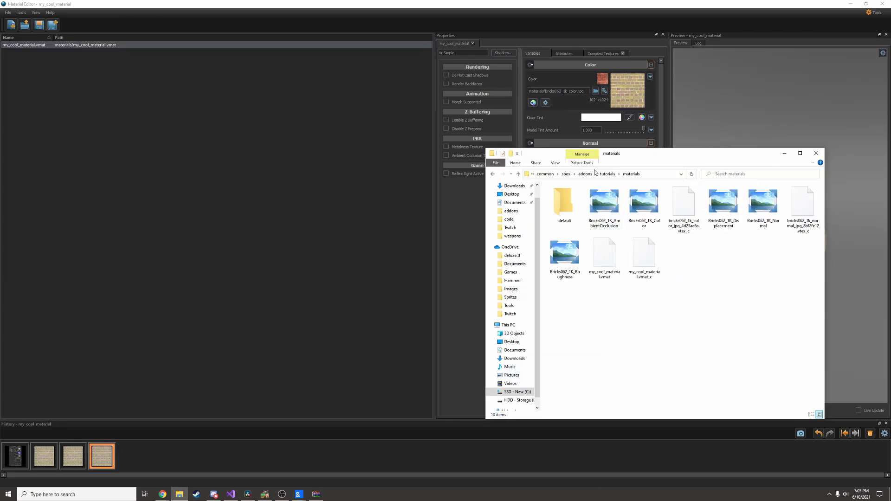
{"action": "left_click_drag", "start_coordinate": [616, 155], "coordinate": [297, 144]}
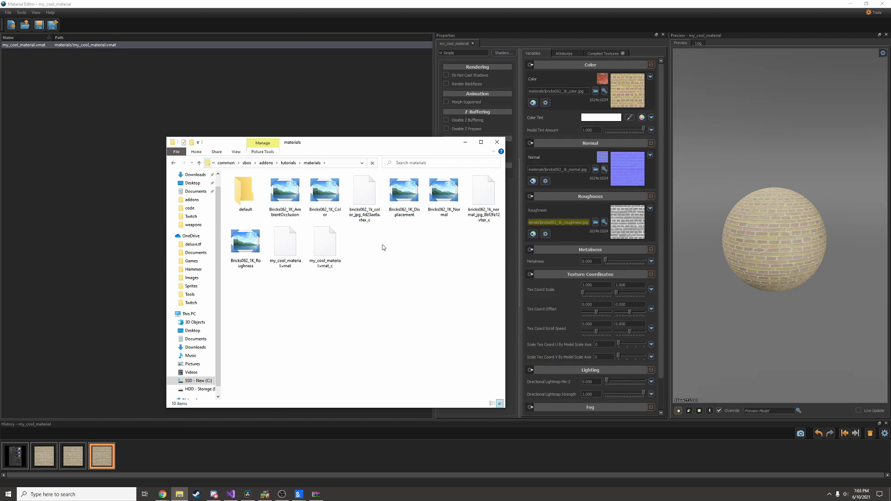
{"action": "left_click", "coordinate": [292, 196]}
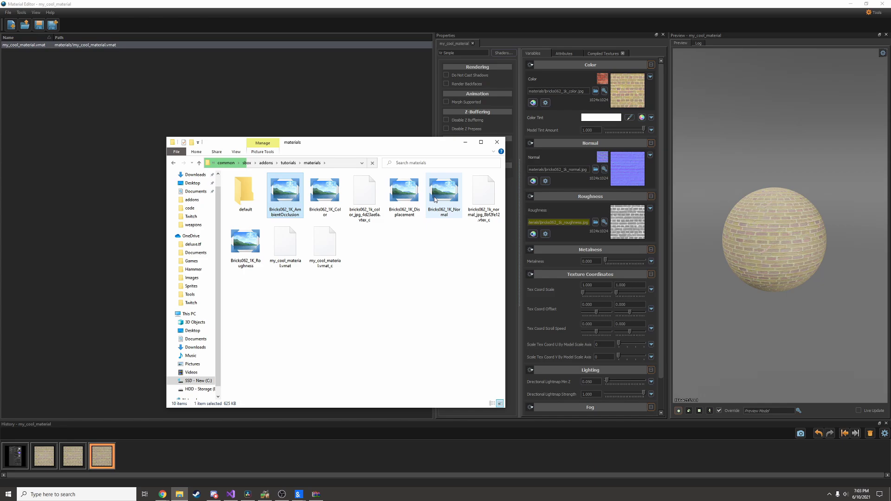
- Return to the Material Editor, enable the ambient occlusion texture, and switch the metalness texture on and off again
{"action": "key", "text": "alt+Tab"}
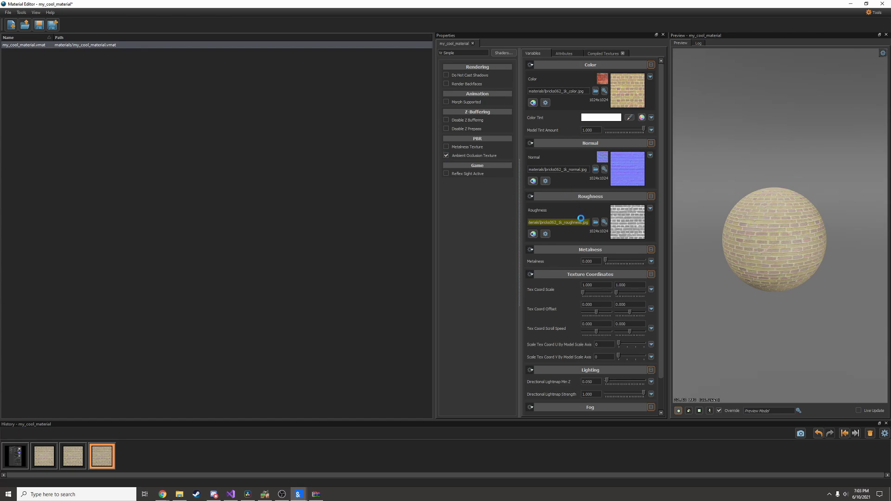
{"action": "left_click", "coordinate": [446, 147]}
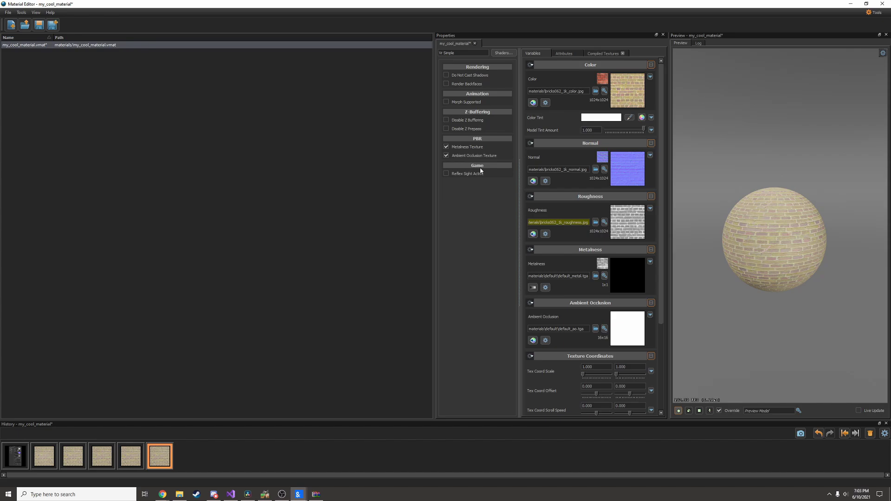
{"action": "left_click", "coordinate": [446, 147]}
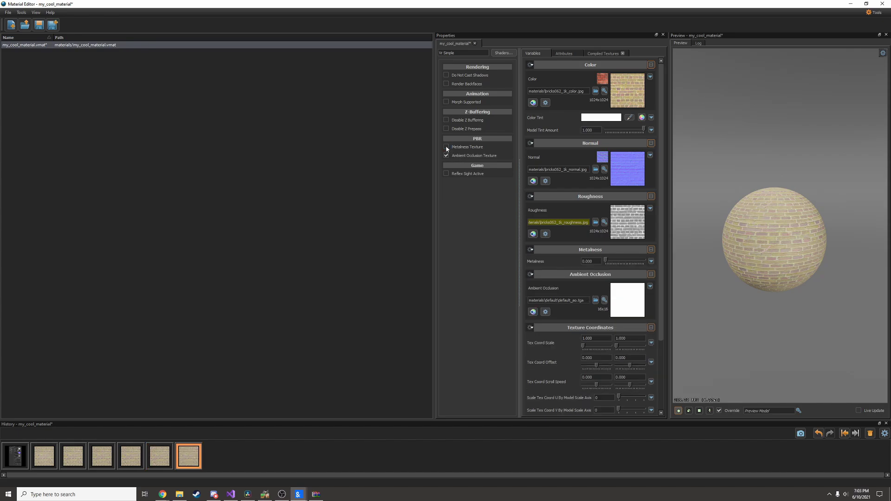
- Assign Bricks062_1K_AmbientOcclusion as the ambient occlusion texture, using the All Images file filter
{"action": "left_click", "coordinate": [595, 300]}
{"action": "left_click", "coordinate": [404, 256]}
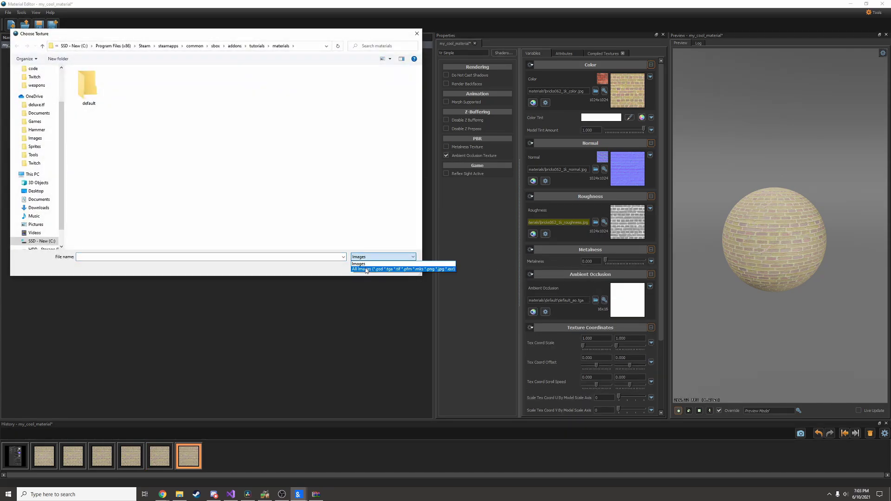
{"action": "left_click", "coordinate": [366, 269]}
{"action": "left_click", "coordinate": [124, 85]}
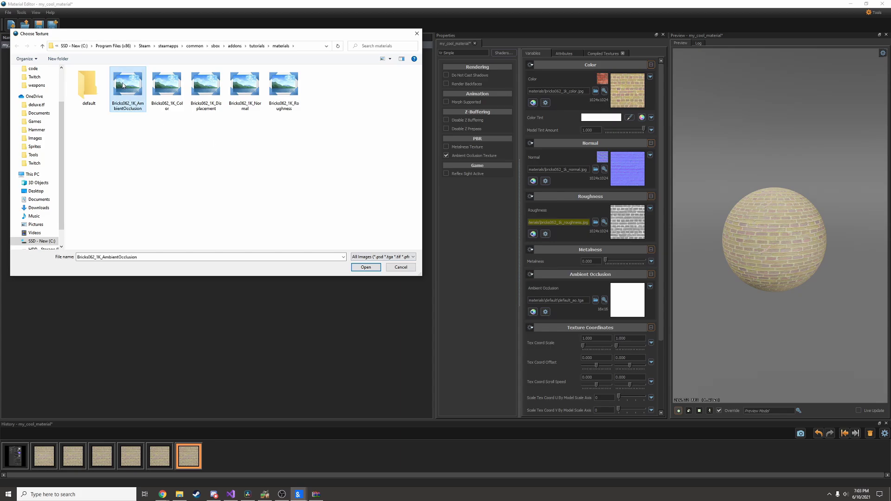
{"action": "double_click", "coordinate": [123, 85]}
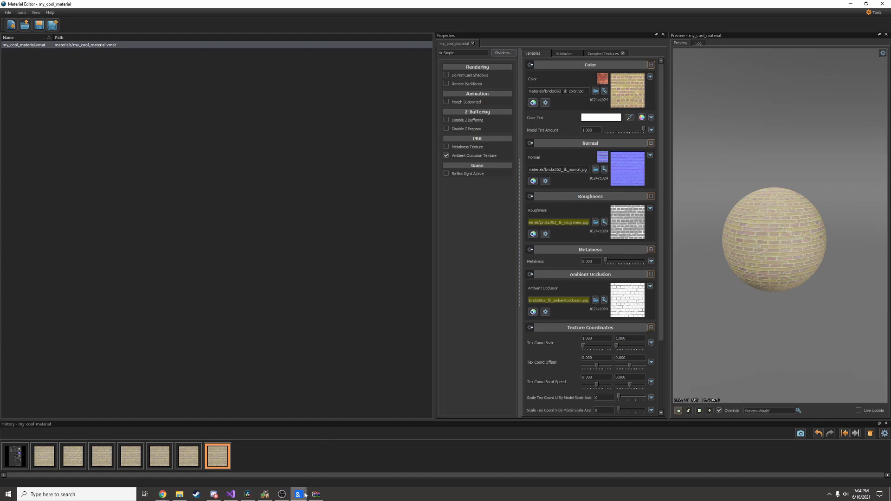
- Switch to the Hammer map editor and bring up its Assets browser
{"action": "mouse_move", "coordinate": [298, 494]}
{"action": "left_click", "coordinate": [290, 461]}
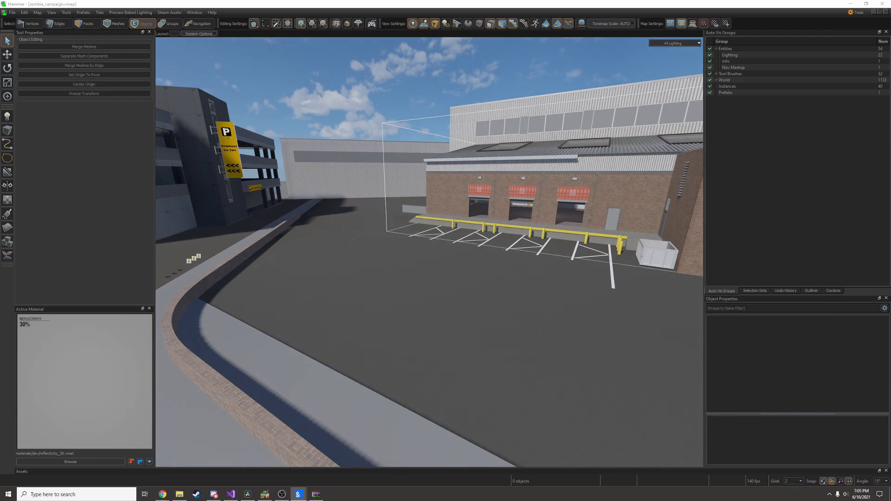
{"action": "left_click_drag", "start_coordinate": [890, 172], "coordinate": [512, 109]}
- Limit the listed materials to the tutorials mod and reset the mod filter to all mods
{"action": "left_click", "coordinate": [722, 136]}
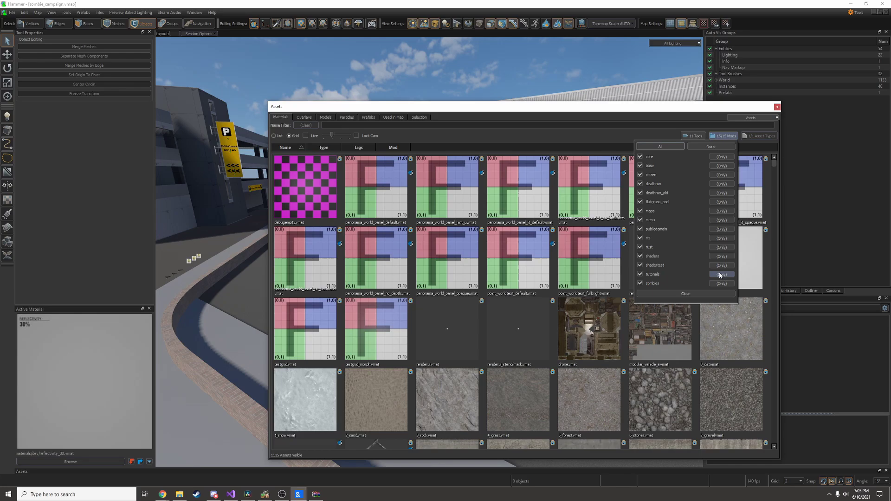
{"action": "left_click", "coordinate": [720, 275]}
{"action": "left_click", "coordinate": [723, 136]}
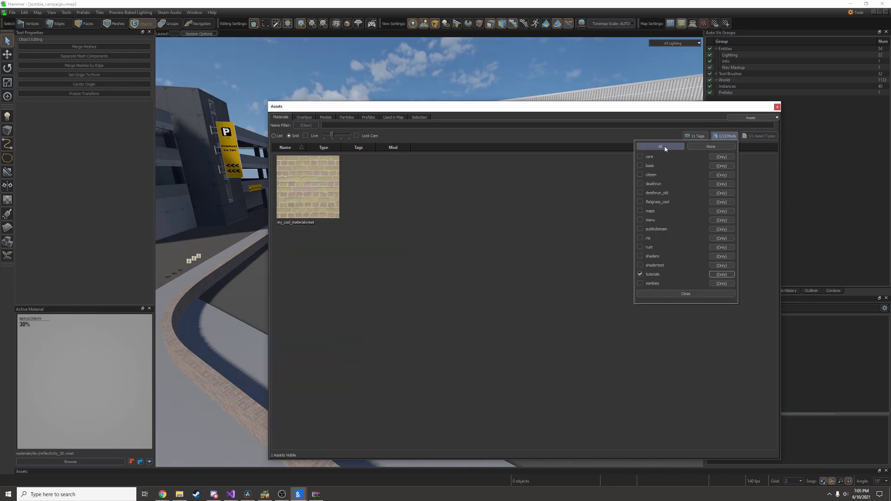
{"action": "left_click", "coordinate": [660, 147]}
{"action": "left_click", "coordinate": [606, 125]}
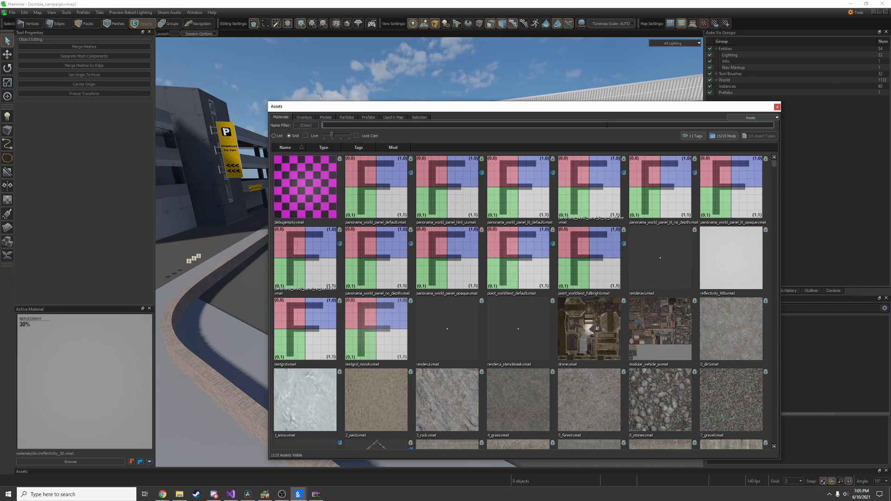
- Show only the tutorials mod's materials and choose my_cool_material as the active material
{"action": "left_click", "coordinate": [723, 136]}
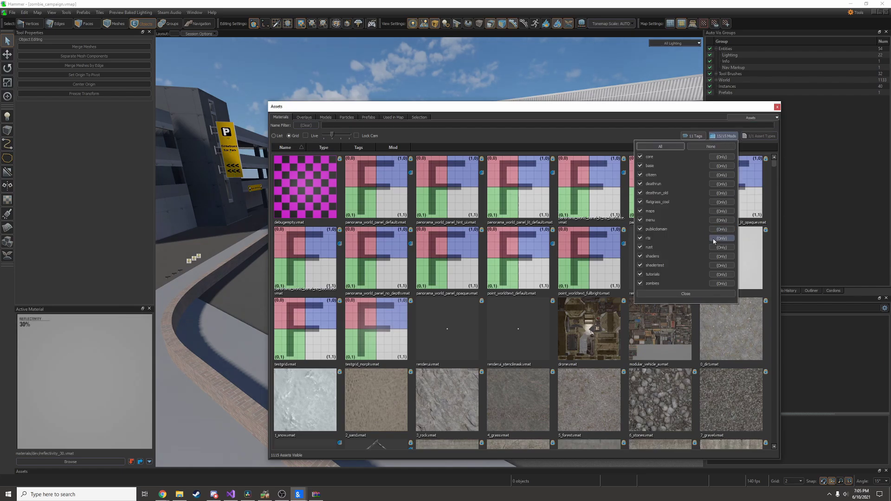
{"action": "left_click", "coordinate": [716, 272]}
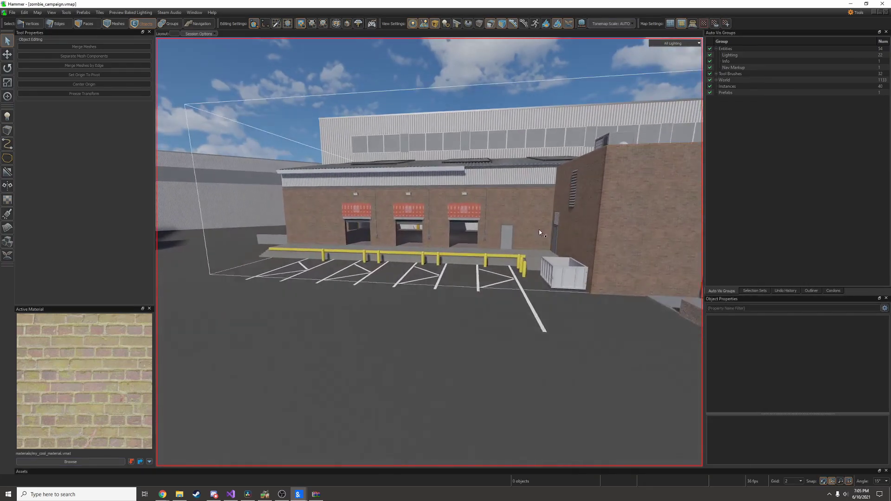
- Apply my_cool_material to all contiguous faces of the brick building beside the white container, and select one wall face
{"action": "key", "text": "3"}
{"action": "right_click_drag", "start_coordinate": [516, 232], "coordinate": [524, 226]}
{"action": "double_click", "coordinate": [525, 227]}
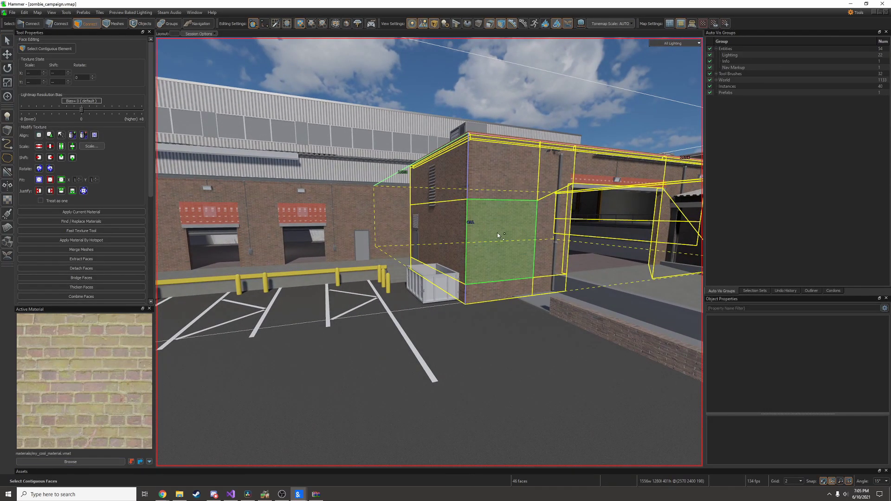
{"action": "key", "text": "shift+t"}
{"action": "key", "text": "5"}
{"action": "key", "text": "z"}
{"action": "key", "text": "w"}
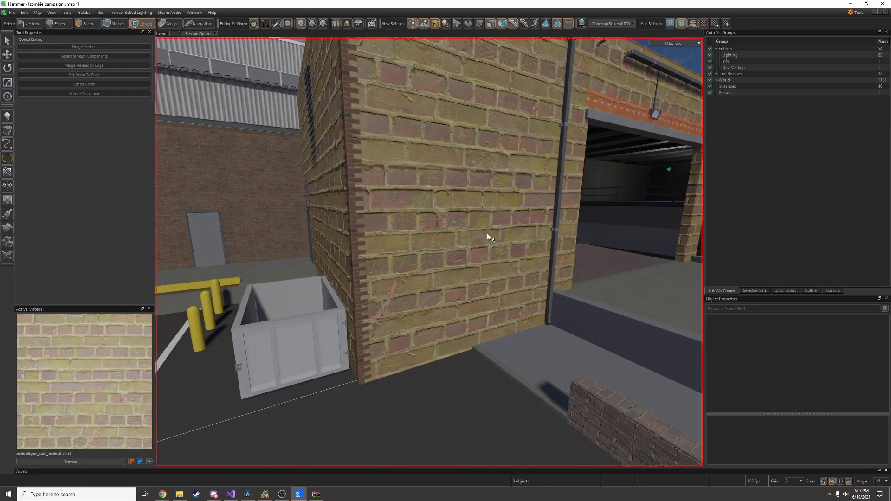
{"action": "key", "text": "3"}
{"action": "left_click", "coordinate": [449, 181]}
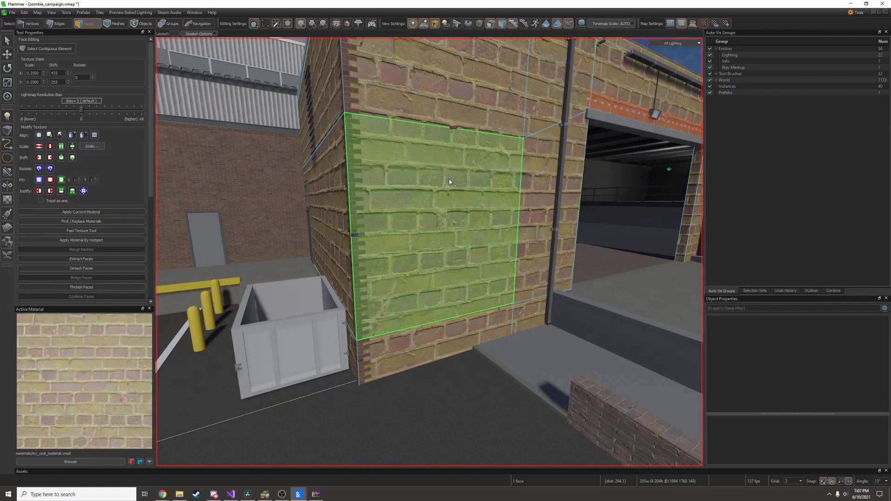
- Switch to the Material Editor and set the material's Tex Coord Scale to 2 in both directions
{"action": "mouse_move", "coordinate": [306, 492]}
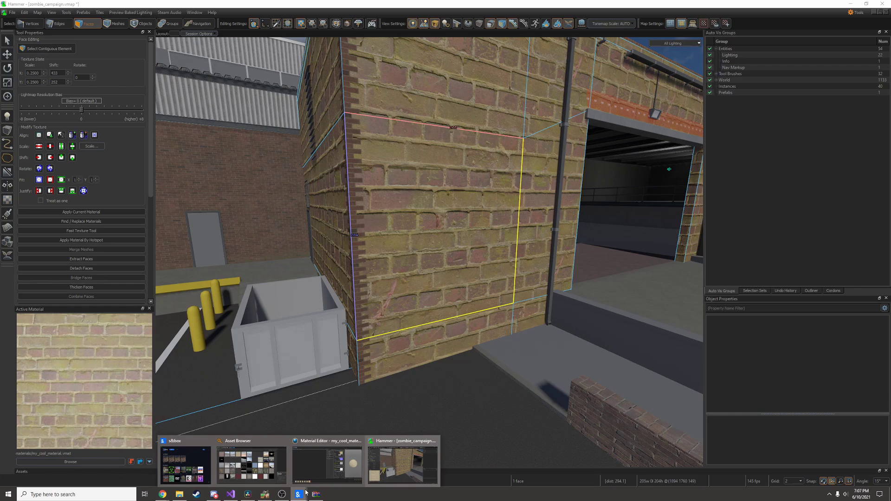
{"action": "left_click", "coordinate": [327, 461]}
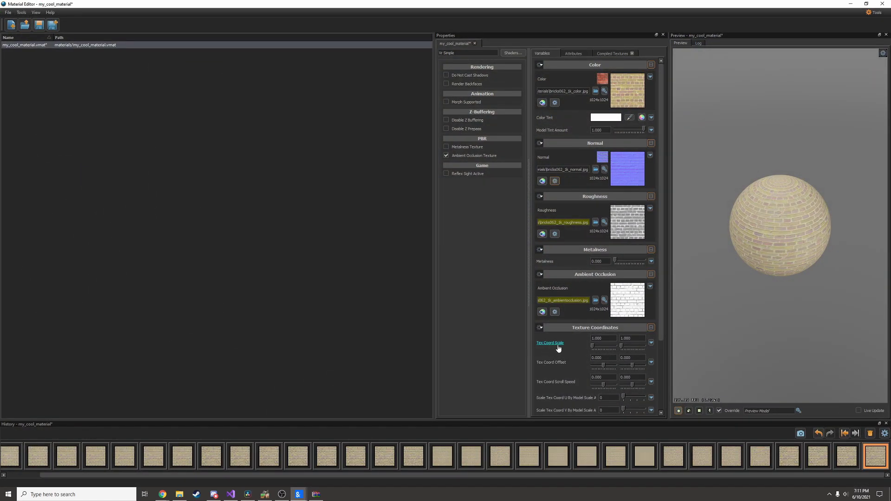
{"action": "left_click", "coordinate": [603, 338]}
{"action": "type", "text": "2"}
{"action": "left_click_drag", "start_coordinate": [594, 338], "coordinate": [637, 338]}
{"action": "key", "text": "BackSpace"}
{"action": "key", "text": "Tab"}
{"action": "type", "text": "2"}
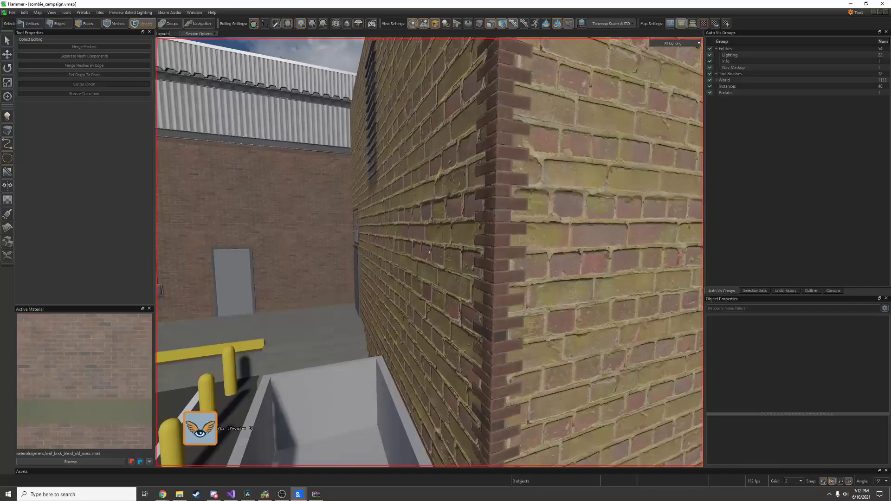
- Examine the brick material up close at the building's corner in Hammer's 3D view
{"action": "key", "text": "w"}
{"action": "key", "text": "z"}
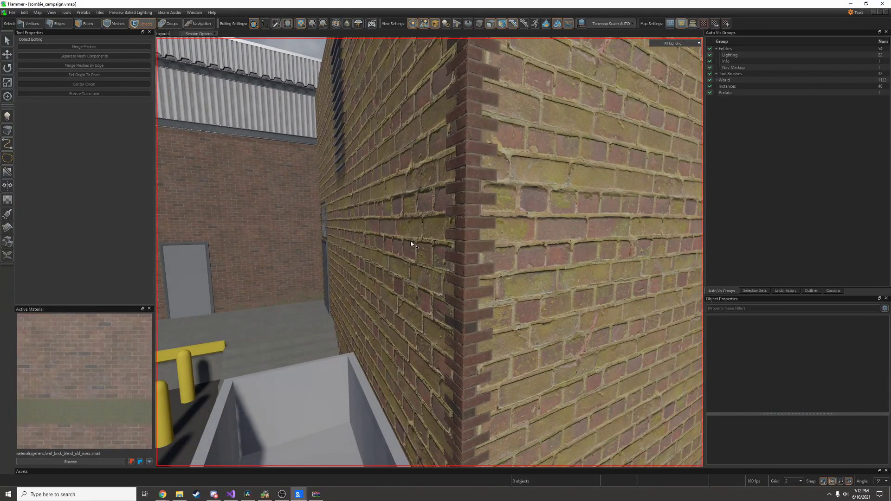
- Switch to the Material Editor, turn on Legacy Source1 Inverted Normals in the Normal texture's settings, and save the material
{"action": "key", "text": "s"}
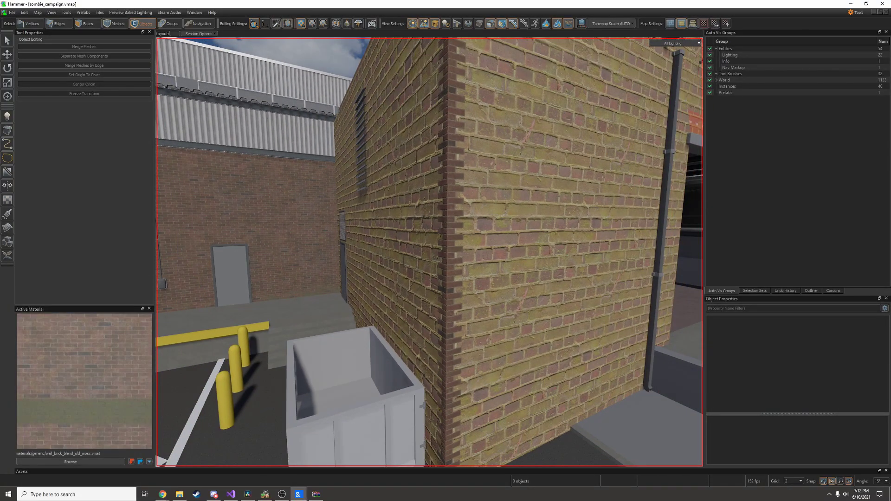
{"action": "left_click_drag", "start_coordinate": [890, 297], "coordinate": [409, 0]}
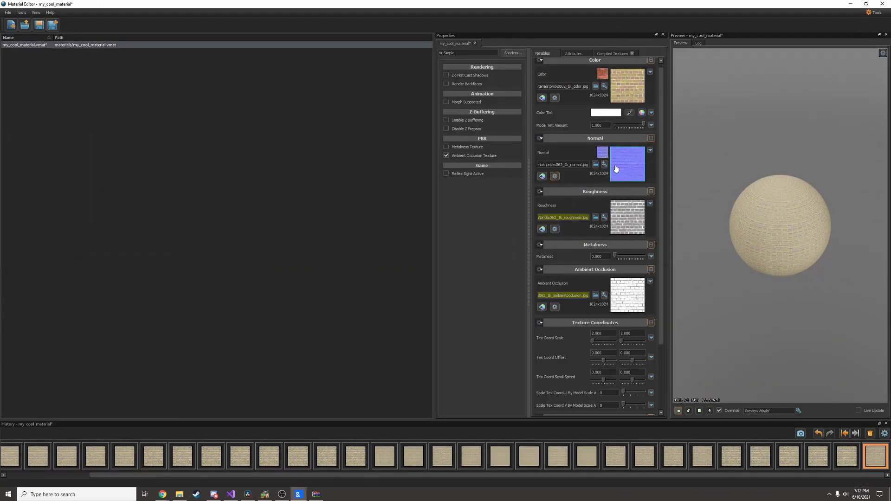
{"action": "left_click", "coordinate": [555, 176]}
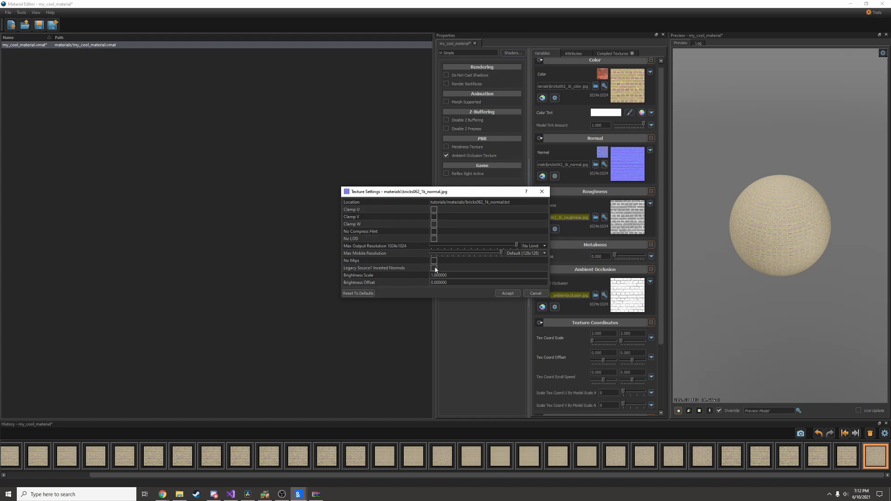
{"action": "left_click", "coordinate": [507, 293]}
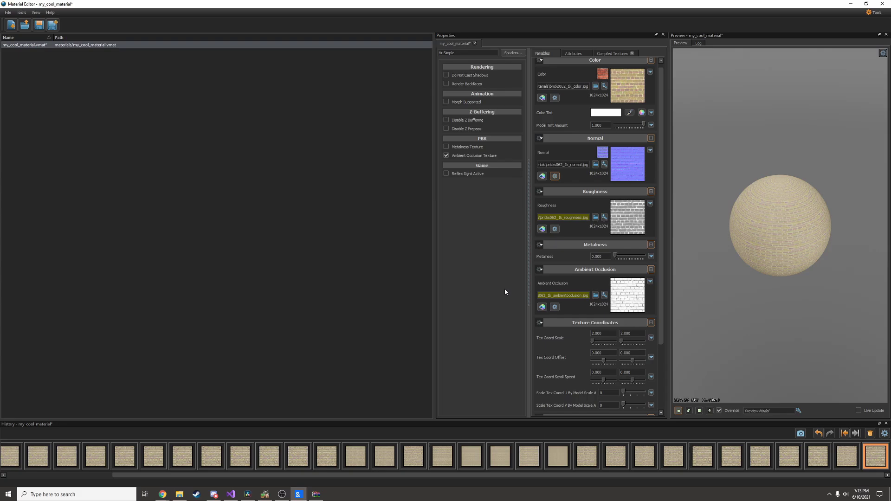
{"action": "key", "text": "ctrl+s"}
- Return to Hammer and examine the brick walls' normals and texture scale from near and far, around the door and container
{"action": "left_click_drag", "start_coordinate": [552, 5], "coordinate": [890, 362]}
{"action": "key", "text": "z"}
{"action": "key", "text": "w"}
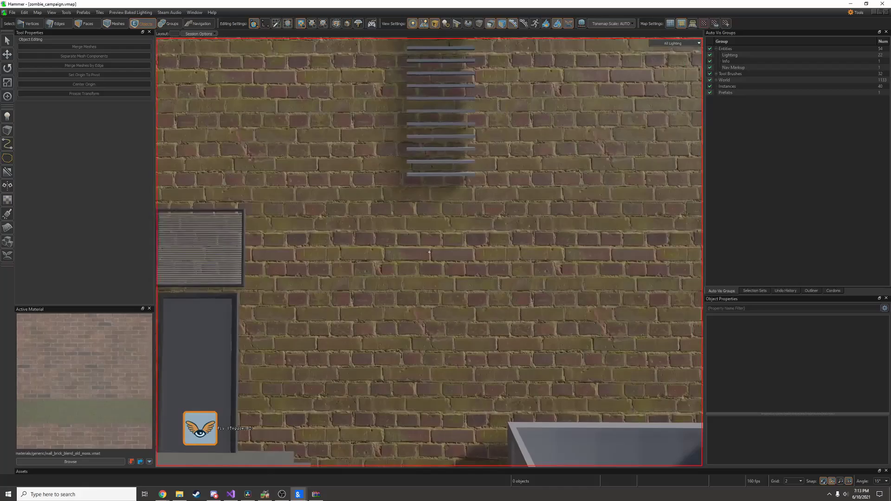
{"action": "key", "text": "w"}
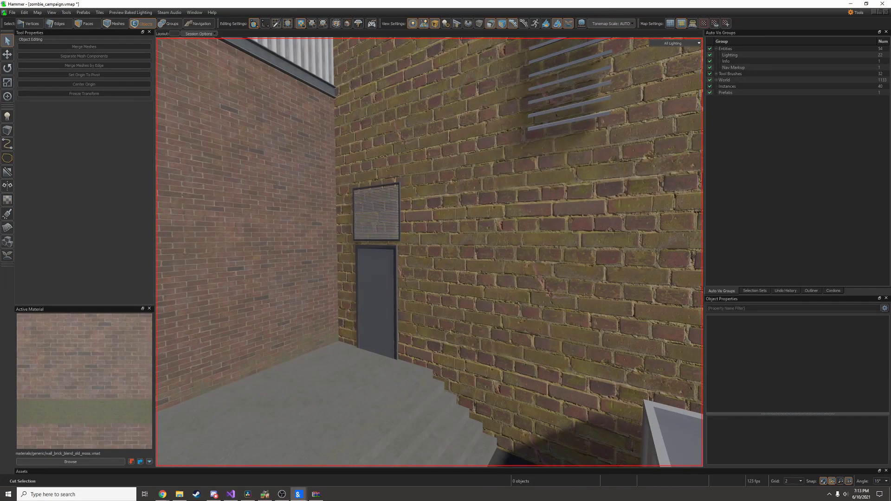
{"action": "left_click_drag", "start_coordinate": [890, 260], "coordinate": [747, 100]}
{"action": "scroll", "coordinate": [672, 224], "scroll_direction": "down", "scroll_amount": 4}
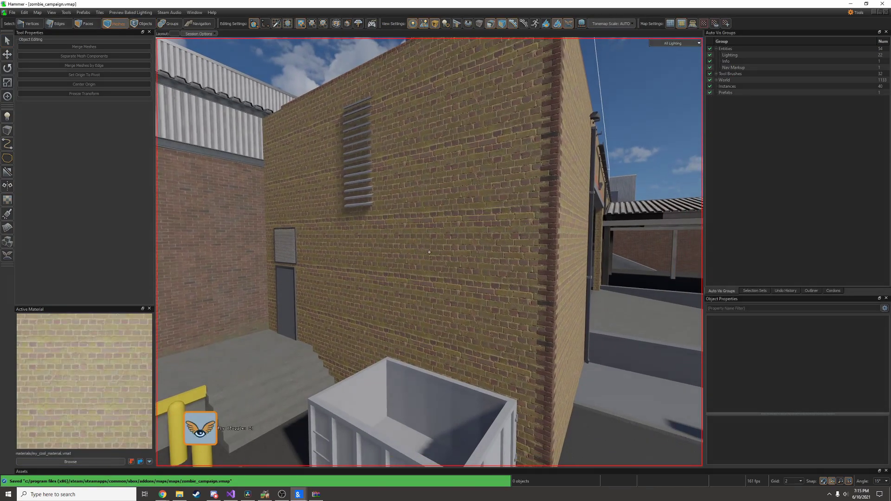
{"action": "key", "text": "s"}
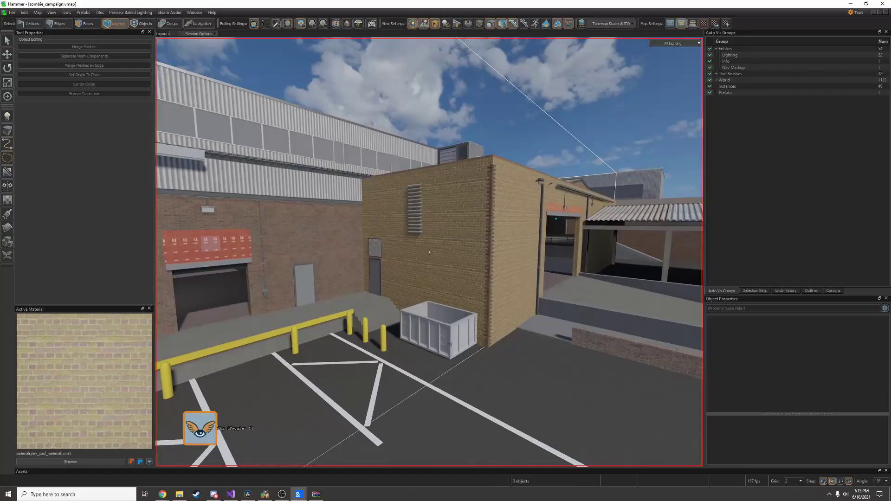
{"action": "key", "text": "w"}
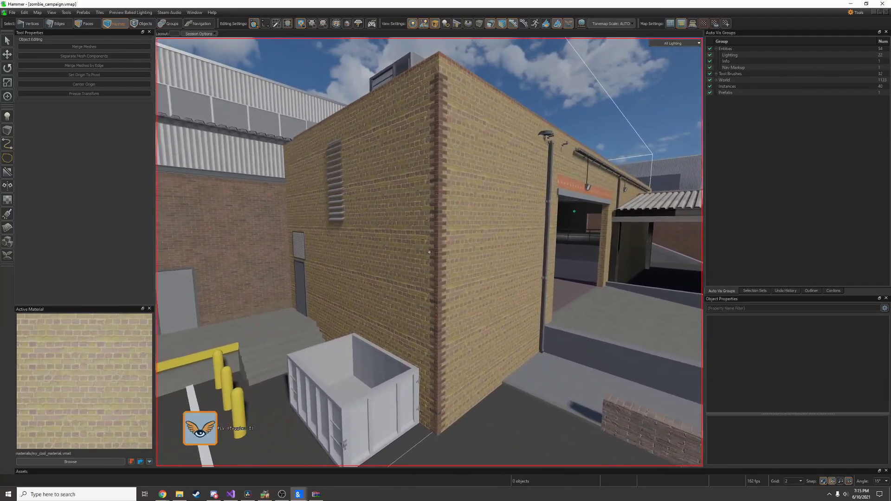
{"action": "key", "text": "z"}
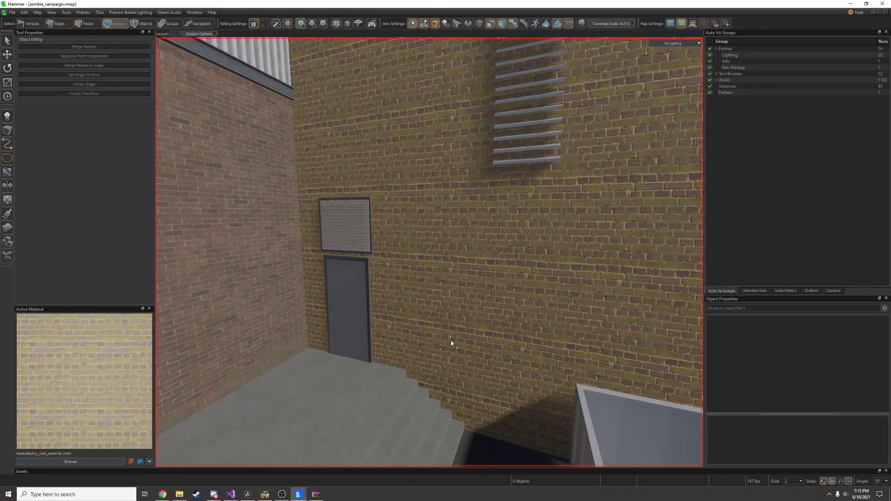
{"action": "key", "text": "z"}
{"action": "key", "text": "w"}
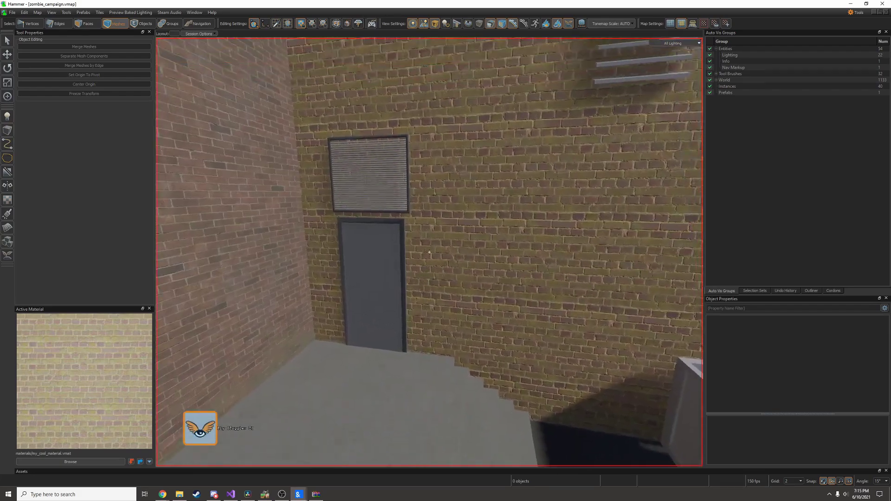
- Place an info_player_start entity in front of the dark door to compare it with the brick size, and remove it
{"action": "key", "text": "z"}
{"action": "key", "text": "shift+e"}
{"action": "left_click", "coordinate": [393, 400]}
{"action": "key", "text": "z"}
{"action": "key", "text": "w"}
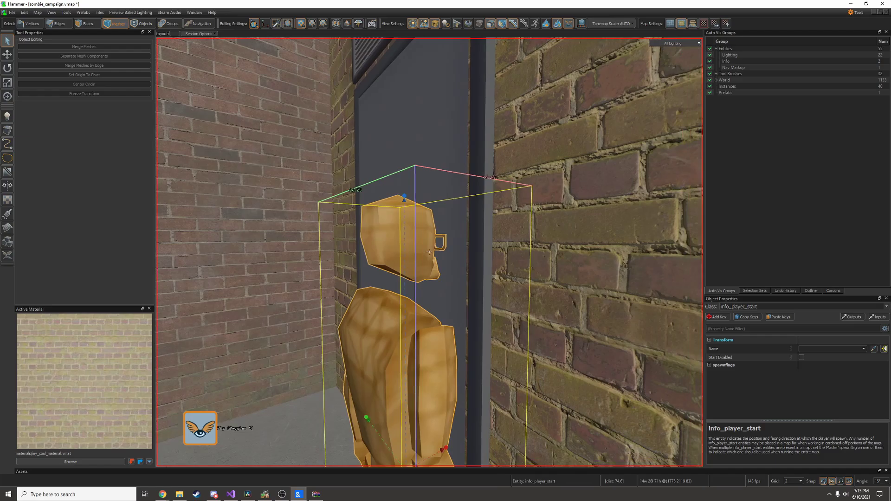
{"action": "key", "text": "z"}
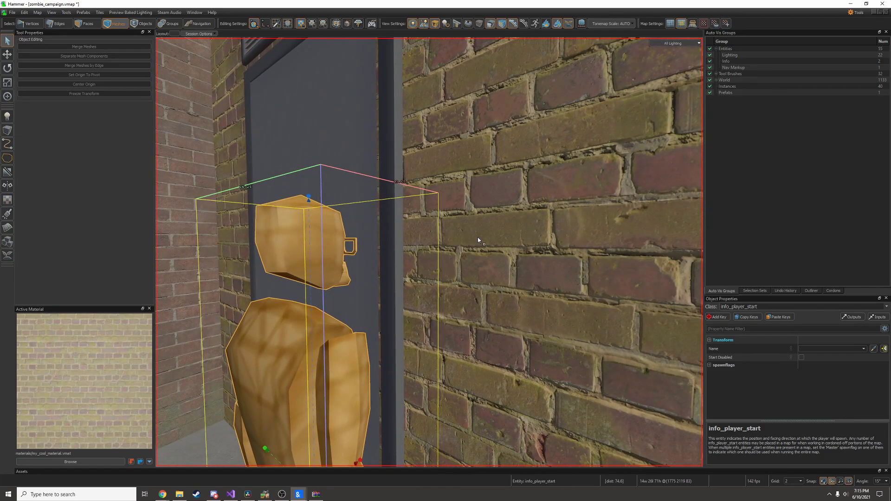
{"action": "key", "text": "ctrl+x"}
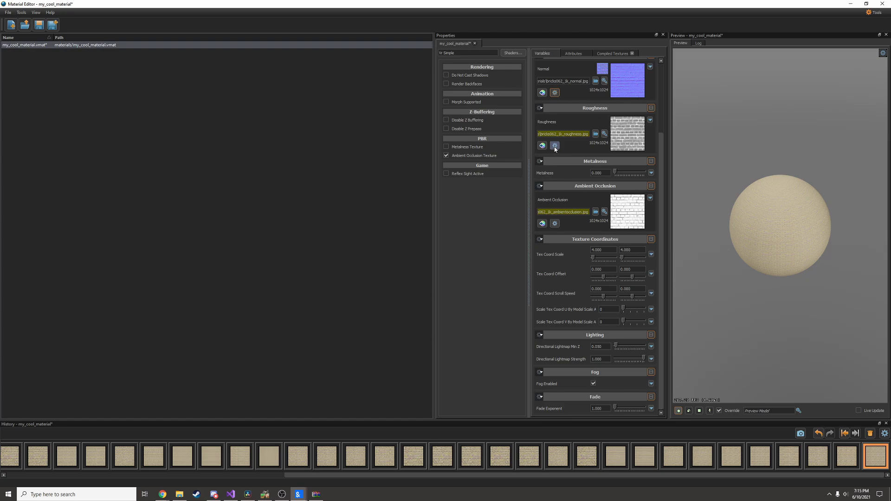
- Limit the Normal texture's Max Output Resolution to 512 in its texture settings
{"action": "scroll", "coordinate": [554, 148], "scroll_direction": "up", "scroll_amount": 3}
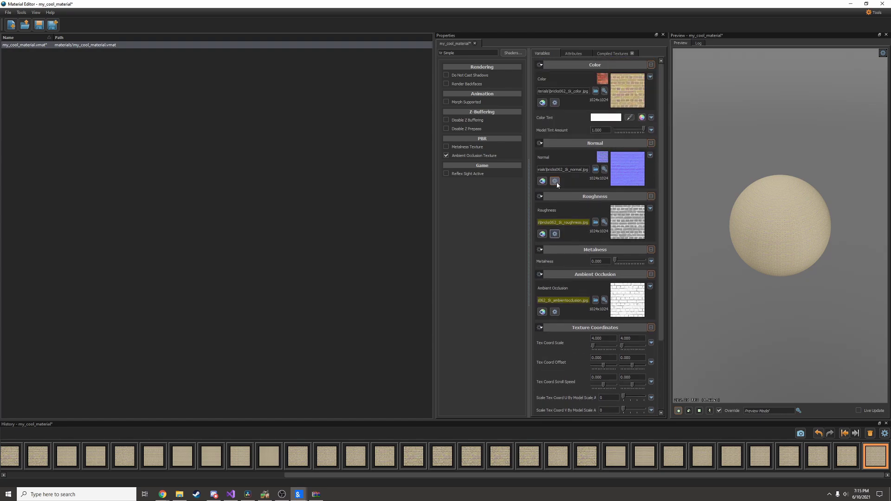
{"action": "left_click", "coordinate": [554, 181]}
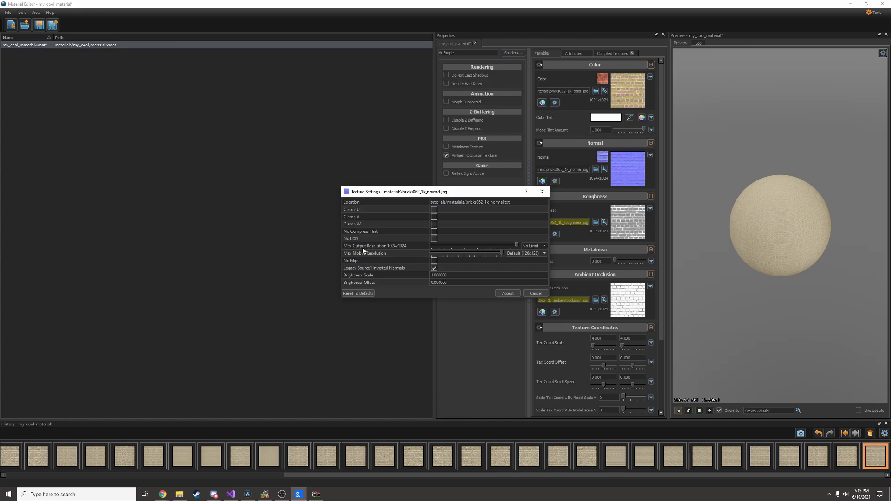
{"action": "left_click", "coordinate": [536, 246]}
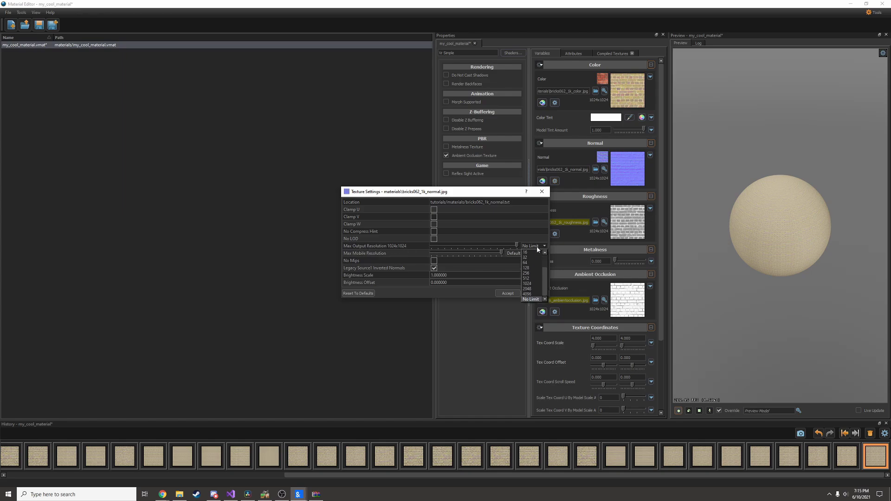
{"action": "left_click", "coordinate": [536, 277]}
{"action": "left_click", "coordinate": [507, 293]}
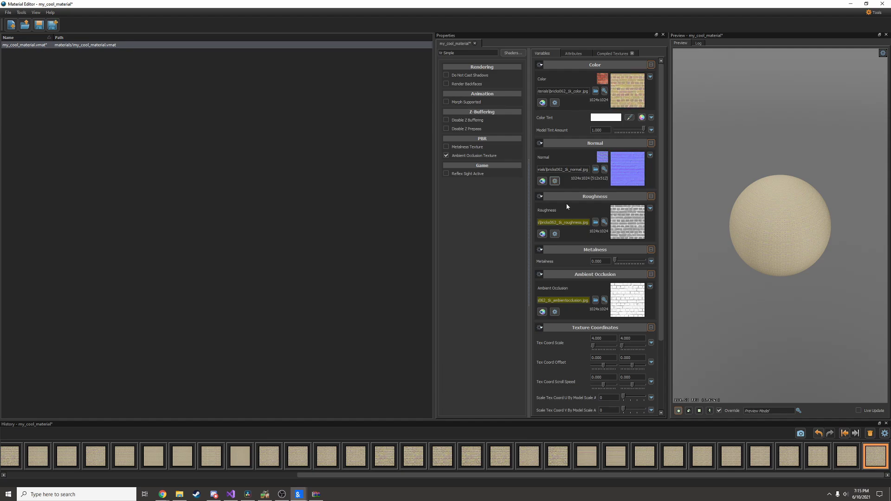
- Limit the Max Output Resolution of the Ambient Occlusion and Roughness textures to 512
{"action": "left_click", "coordinate": [555, 312]}
{"action": "left_click", "coordinate": [532, 247]}
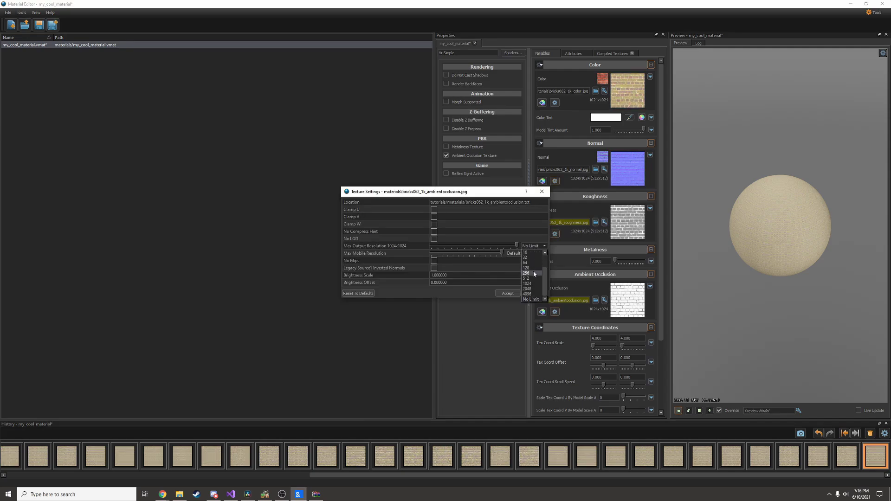
{"action": "left_click", "coordinate": [533, 277]}
{"action": "left_click", "coordinate": [507, 293]}
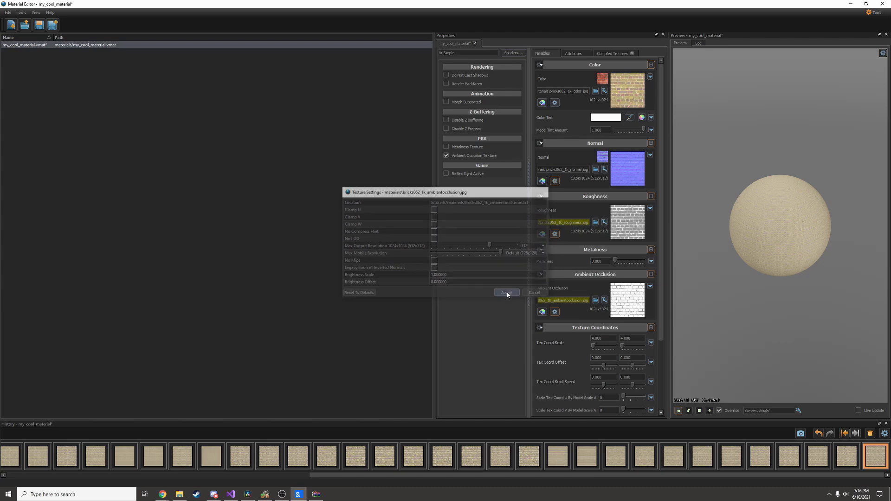
{"action": "scroll", "coordinate": [610, 299], "scroll_direction": "down", "scroll_amount": 3}
{"action": "scroll", "coordinate": [612, 269], "scroll_direction": "up", "scroll_amount": 3}
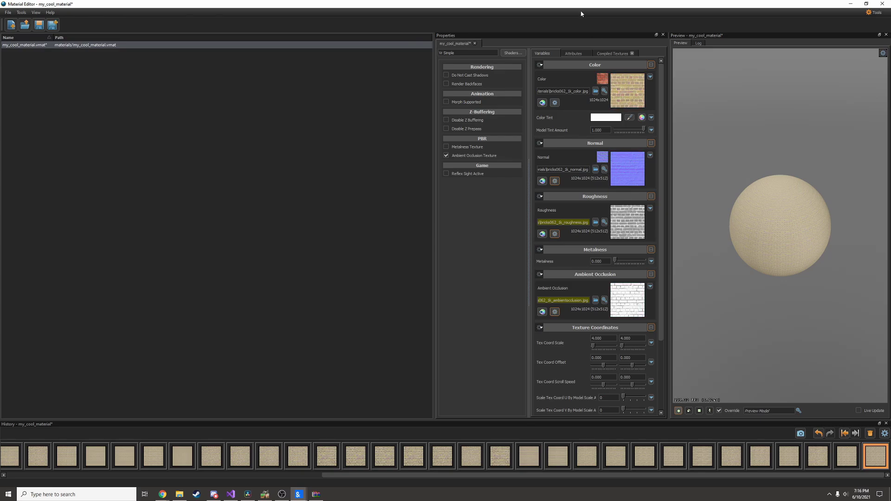
- Switch to Hammer and inspect the brick wall's texture detail beside the door, from close up and from a distance
{"action": "key", "text": "alt+Tab"}
{"action": "key", "text": "z"}
{"action": "key", "text": "w"}
{"action": "key", "text": "s"}
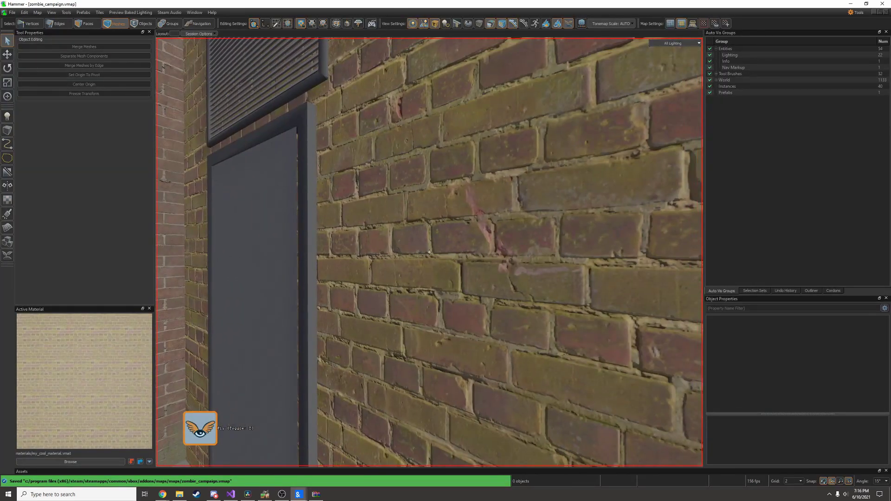
{"action": "key", "text": "s"}
{"action": "key", "text": "shift+e"}
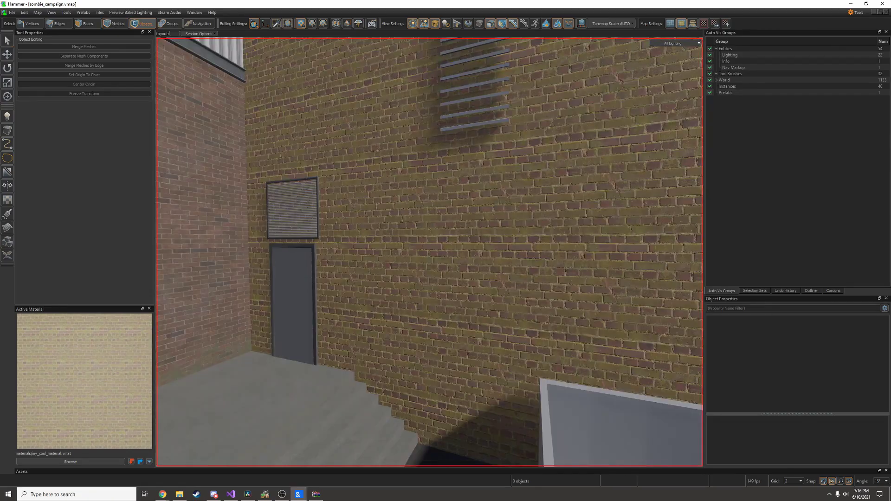
- Return to the Material Editor and read the shader descriptions, including Complex, Simple Water, Skin, Sky and Sky Model, without changing the shader
{"action": "key", "text": "alt+Tab"}
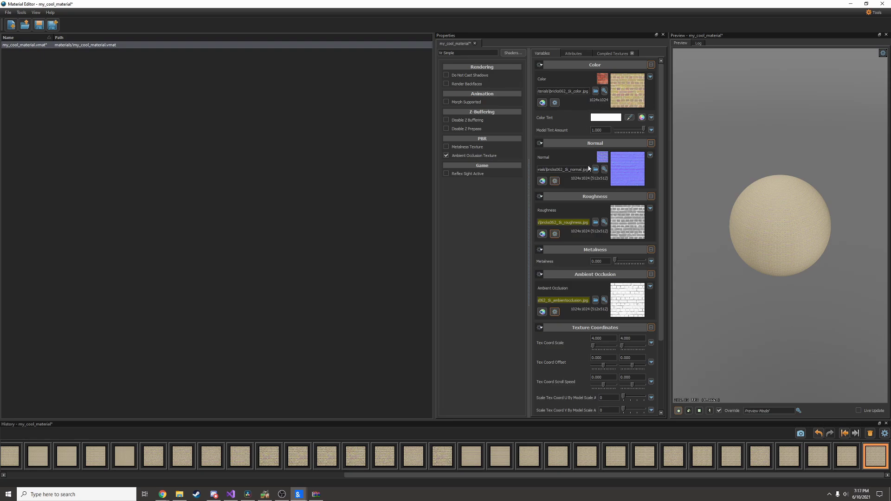
{"action": "scroll", "coordinate": [584, 296], "scroll_direction": "down", "scroll_amount": 3}
{"action": "scroll", "coordinate": [584, 296], "scroll_direction": "up", "scroll_amount": 3}
{"action": "left_click", "coordinate": [517, 52]}
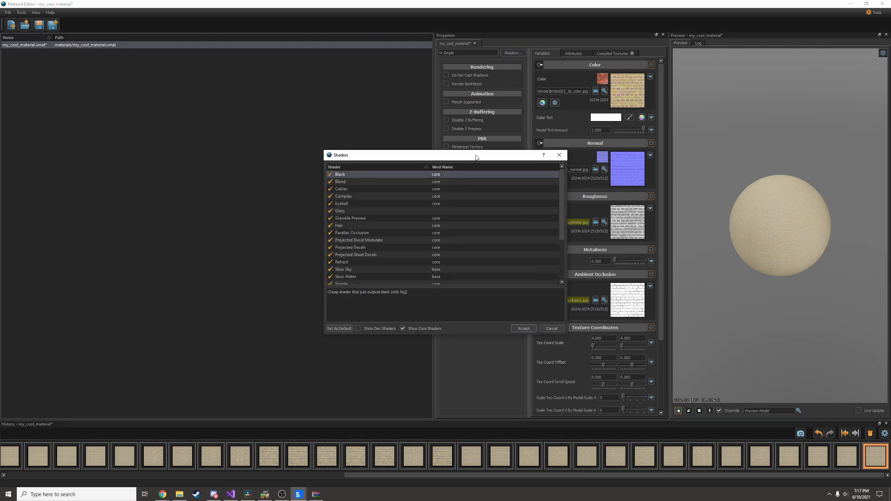
{"action": "left_click_drag", "start_coordinate": [476, 149], "coordinate": [472, 76]}
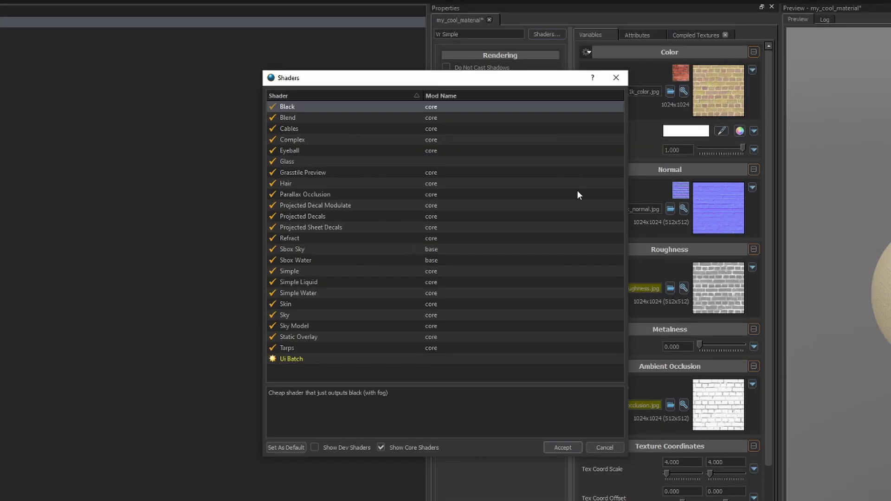
{"action": "left_click", "coordinate": [350, 139]}
{"action": "left_click", "coordinate": [348, 294]}
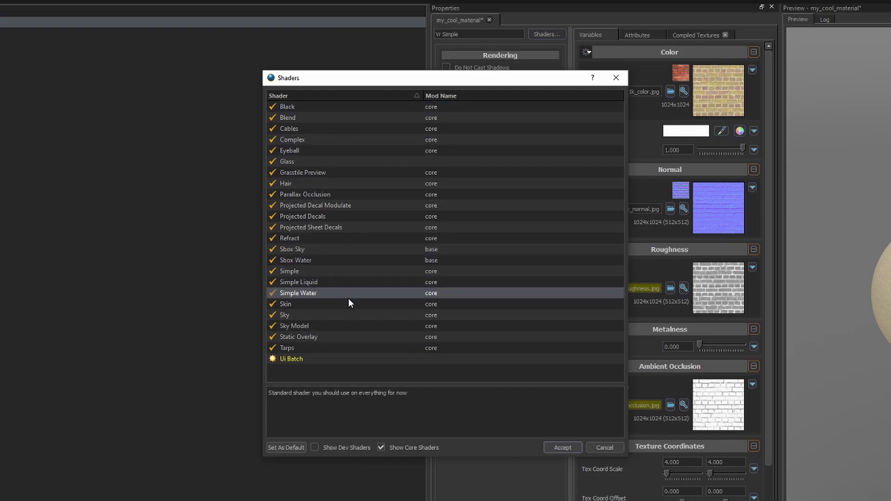
{"action": "left_click", "coordinate": [350, 302]}
{"action": "left_click", "coordinate": [351, 312]}
{"action": "left_click", "coordinate": [357, 326]}
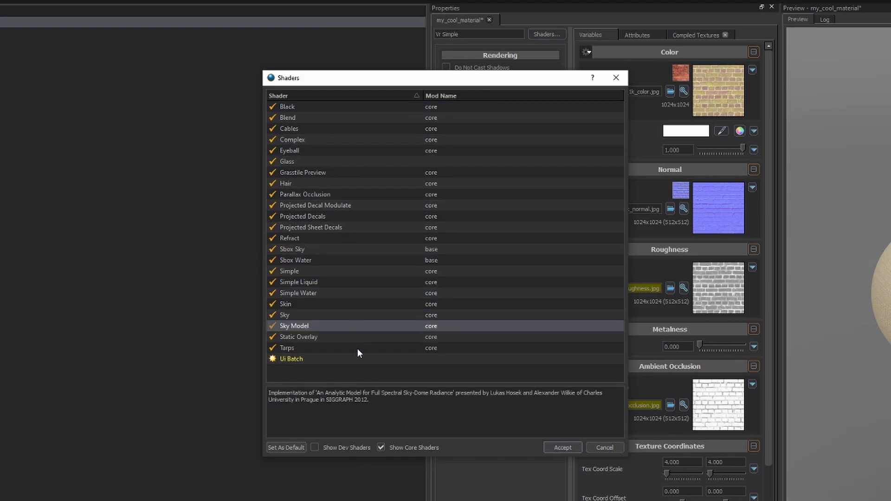
{"action": "left_click", "coordinate": [616, 78]}
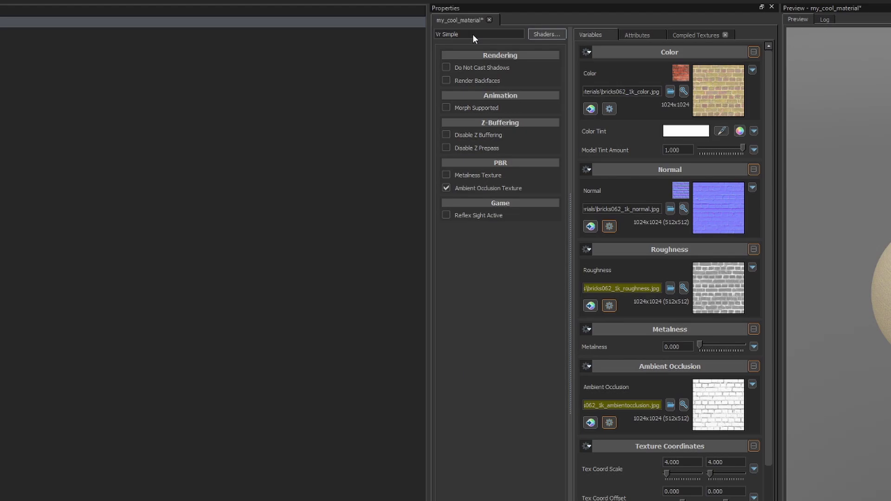
- Change the material's shader from Vr Simple to Simple
{"action": "left_click", "coordinate": [547, 34]}
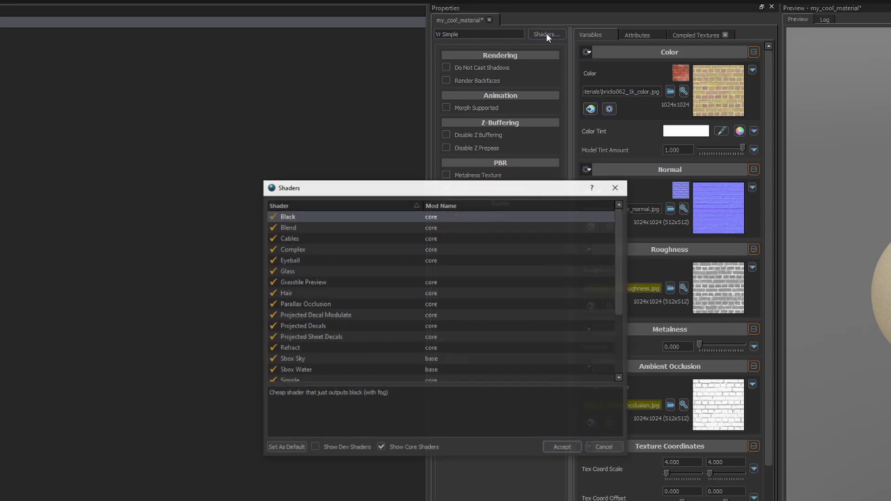
{"action": "scroll", "coordinate": [417, 315], "scroll_direction": "down", "scroll_amount": 3}
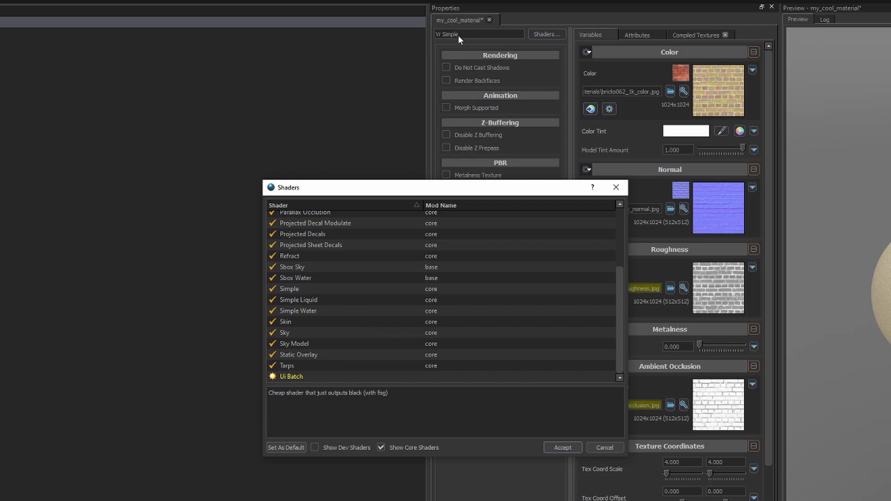
{"action": "left_click", "coordinate": [301, 289]}
{"action": "double_click", "coordinate": [300, 288]}
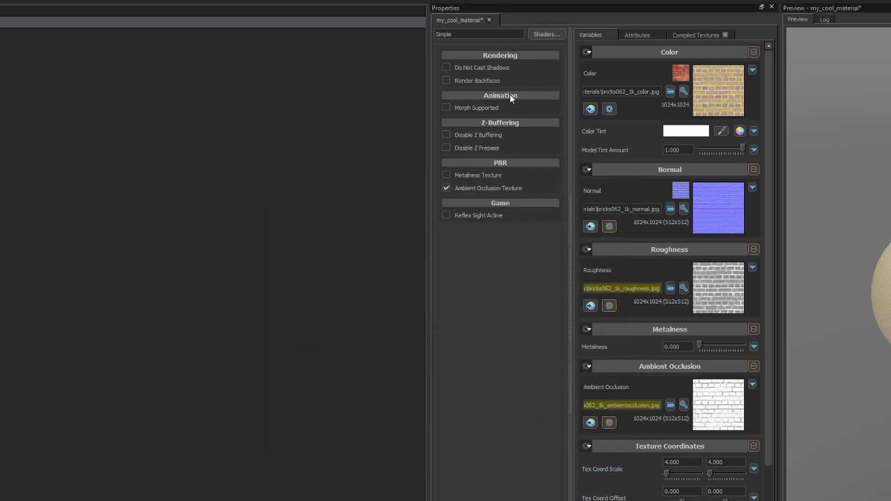
- Change the material's shader to Blend and review its Material A, Material B and Mask inputs
{"action": "scroll", "coordinate": [673, 311], "scroll_direction": "down", "scroll_amount": 3}
{"action": "scroll", "coordinate": [660, 329], "scroll_direction": "up", "scroll_amount": 3}
{"action": "left_click", "coordinate": [544, 35]}
{"action": "left_click_drag", "start_coordinate": [476, 186], "coordinate": [474, 105]}
{"action": "left_click", "coordinate": [321, 195]}
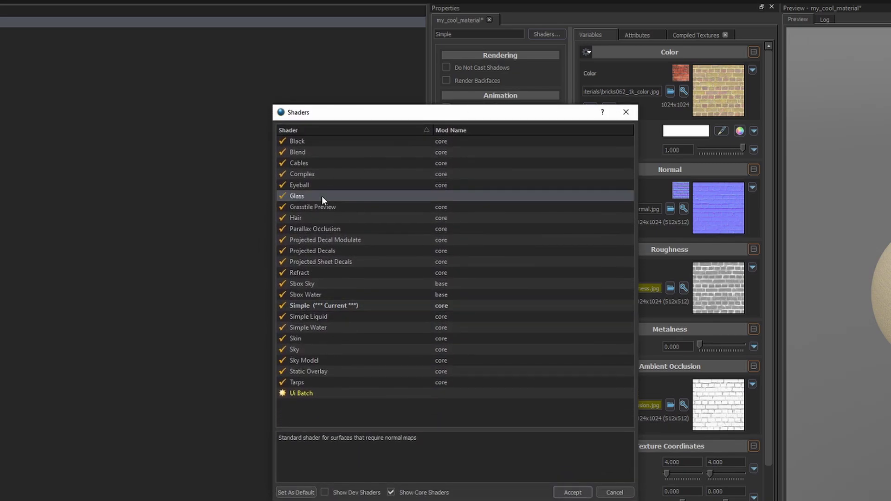
{"action": "double_click", "coordinate": [330, 151]}
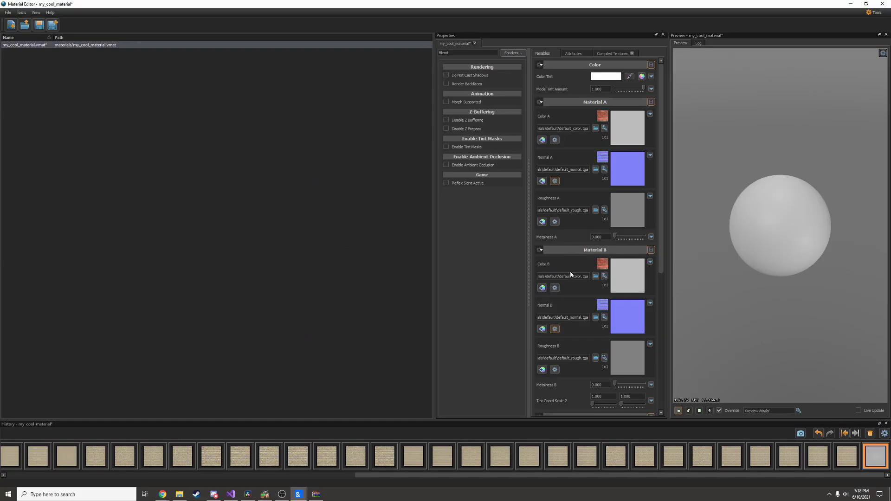
{"action": "scroll", "coordinate": [622, 260], "scroll_direction": "down", "scroll_amount": 3}
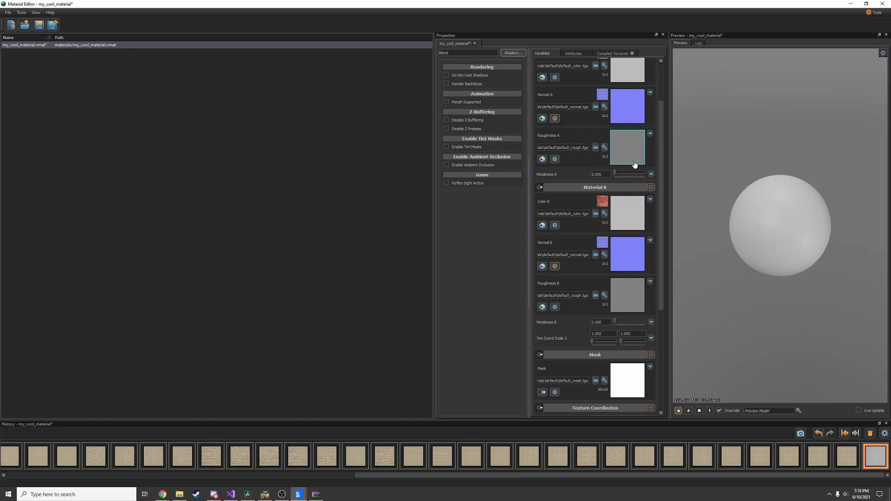
{"action": "scroll", "coordinate": [627, 279], "scroll_direction": "down", "scroll_amount": 3}
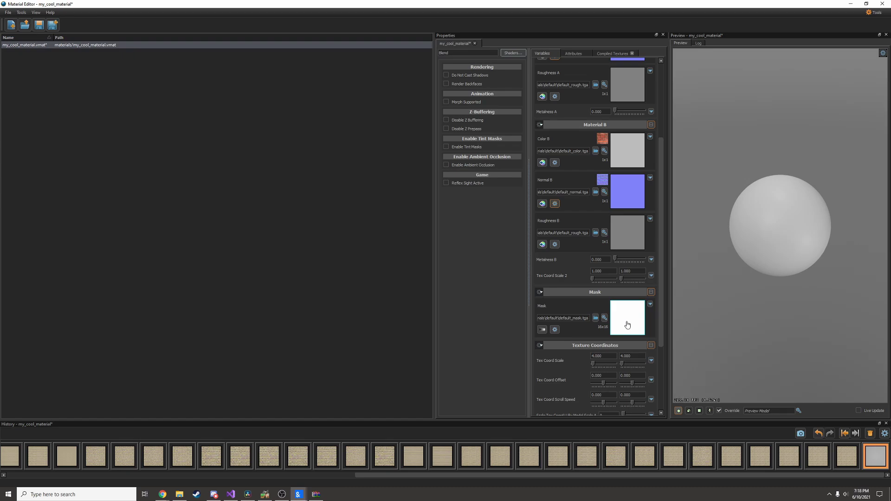
{"action": "left_click", "coordinate": [596, 319]}
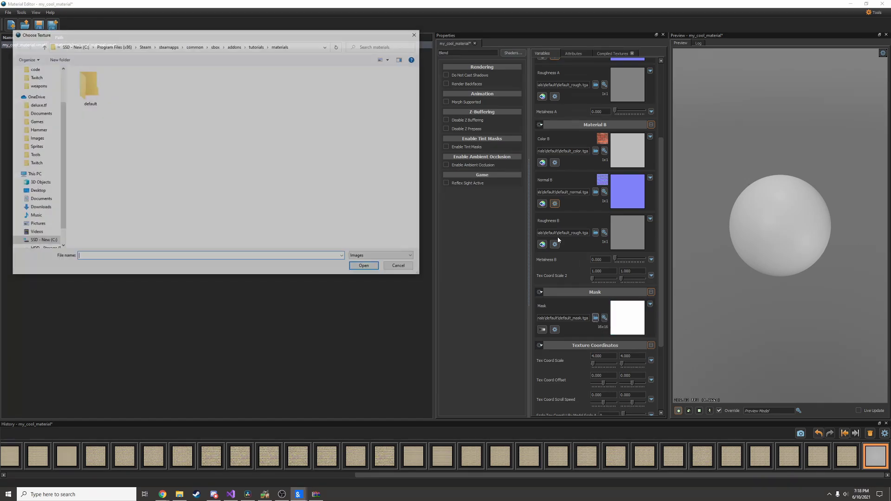
{"action": "left_click", "coordinate": [417, 35]}
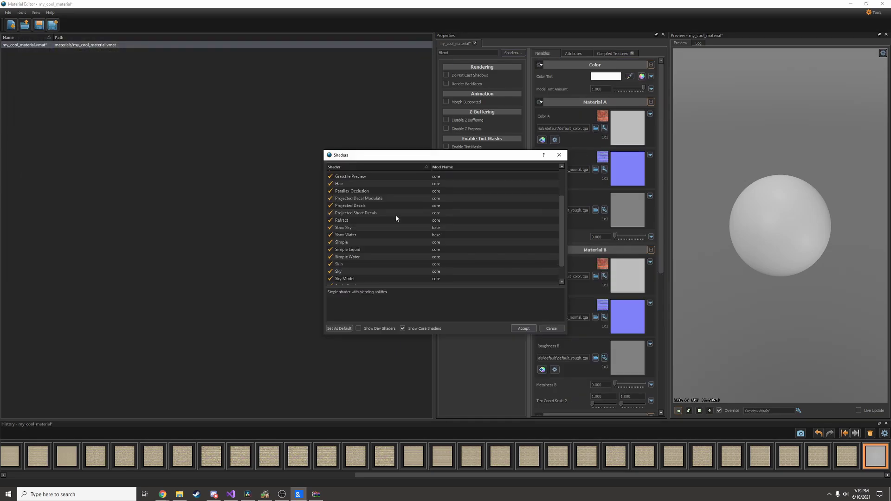
- Reopen the shader list and select the Simple shader for the material
{"action": "left_click", "coordinate": [357, 243]}
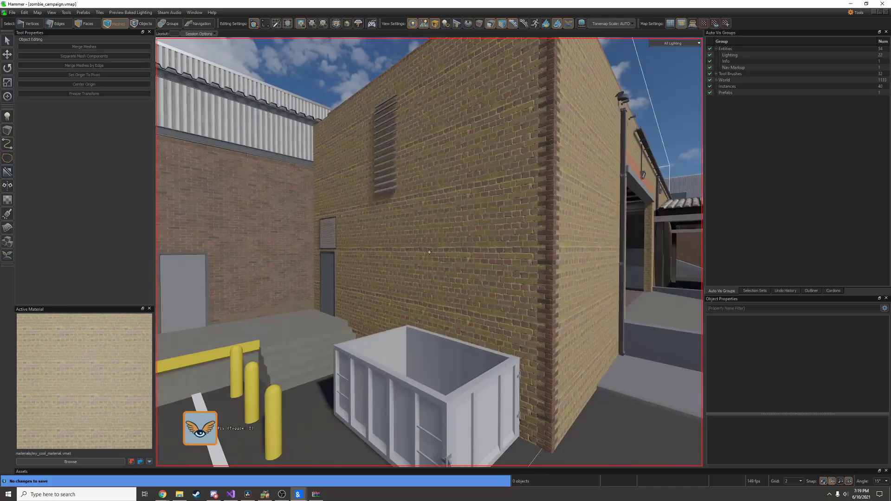
- Switch to Hammer and inspect the brick material on the building's walls, from close up and from around the corner
{"action": "key", "text": "w"}
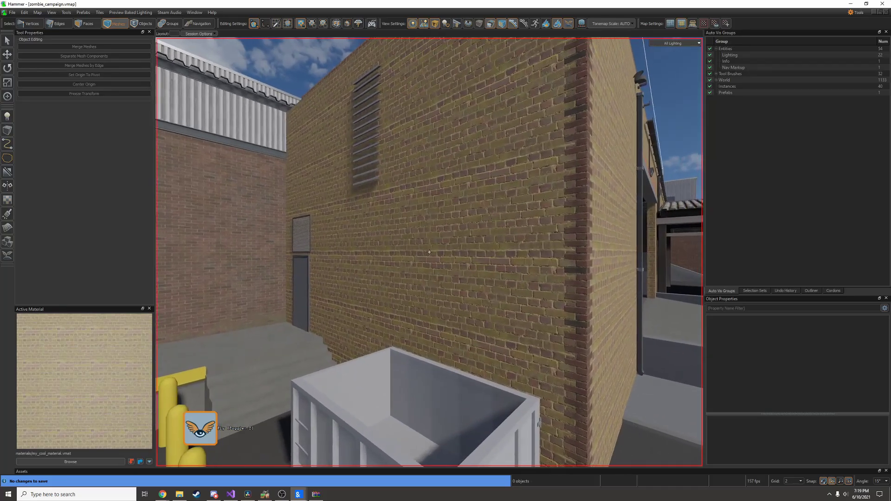
{"action": "key", "text": "w"}
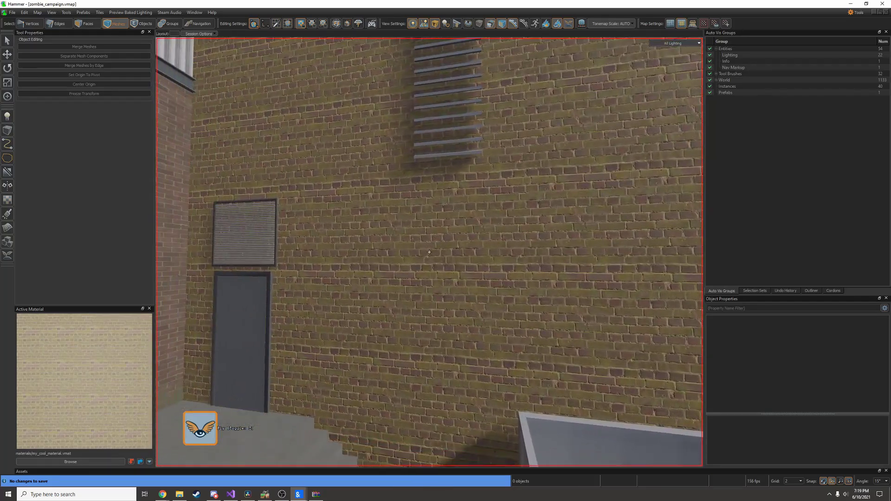
{"action": "key", "text": "s"}
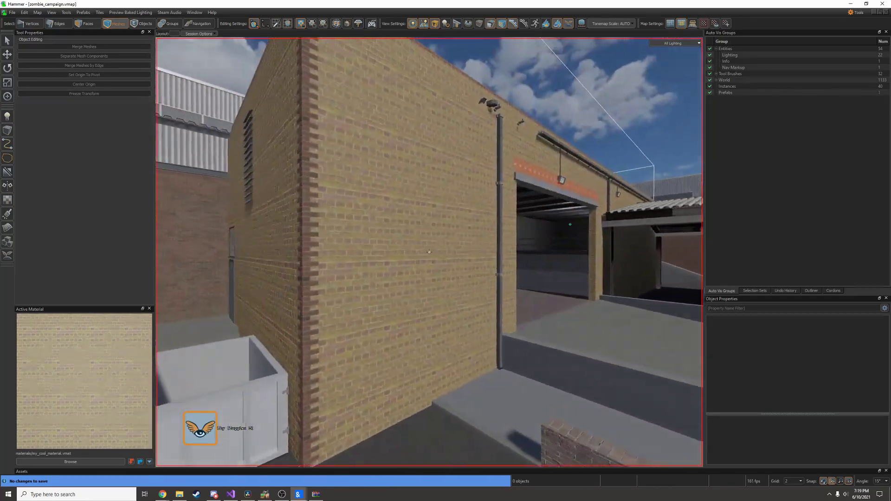